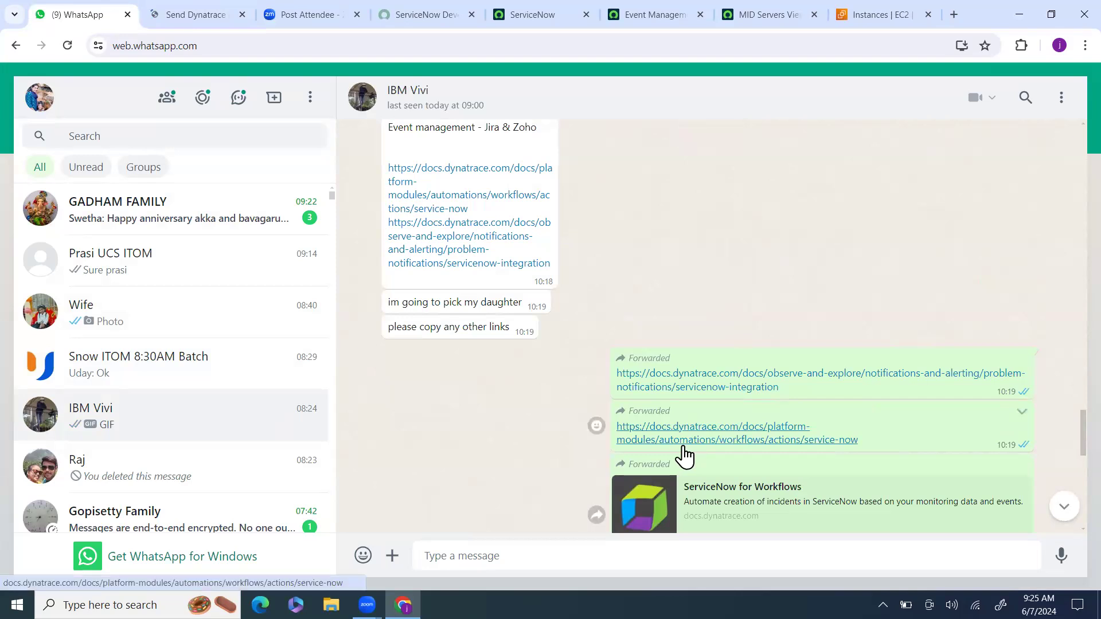
Open the forwarded Dynatrace documentation links on ServiceNow workflow actions and ServiceNow problem notifications from the chat in separate browser tabs
{"action": "left_click", "coordinate": [682, 445]}
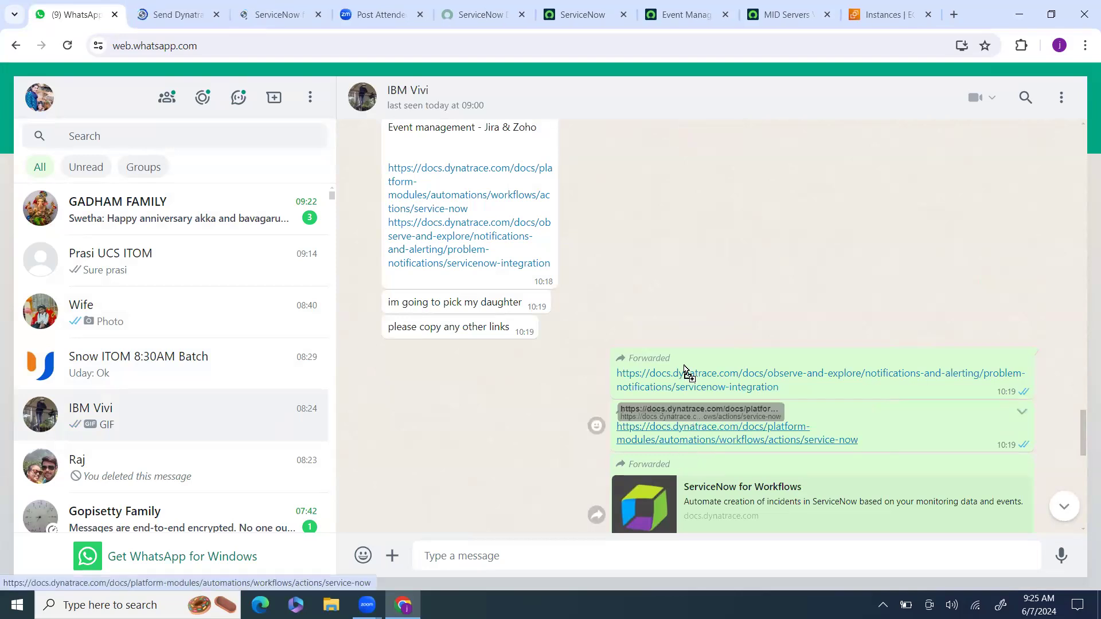
{"action": "scroll", "coordinate": [878, 217], "scroll_direction": "down", "scroll_amount": 1}
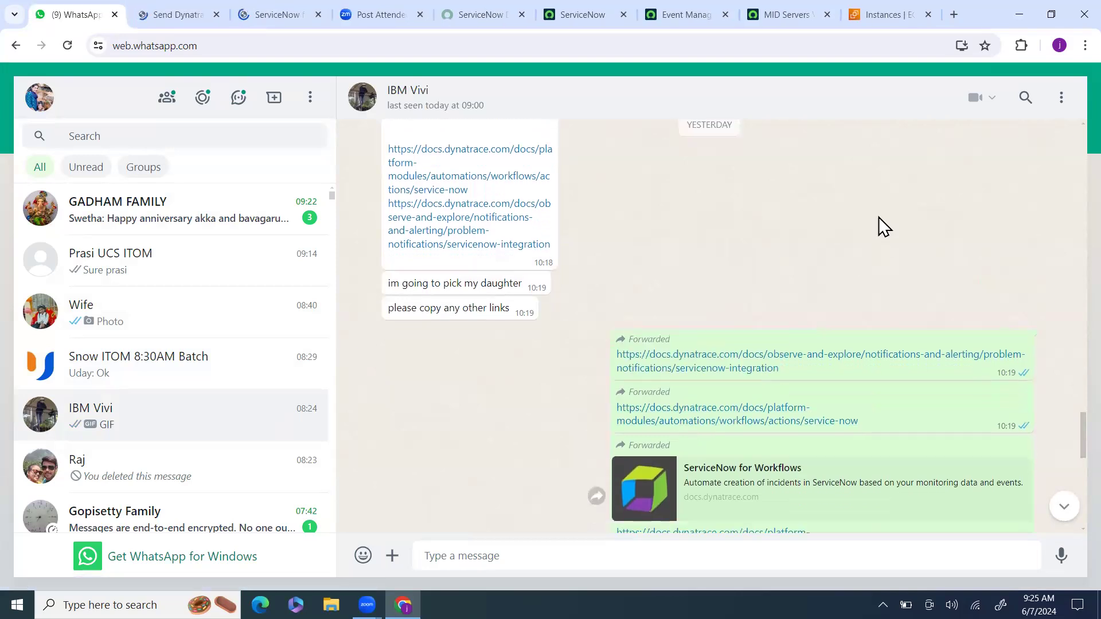
{"action": "scroll", "coordinate": [878, 217], "scroll_direction": "down", "scroll_amount": 10}
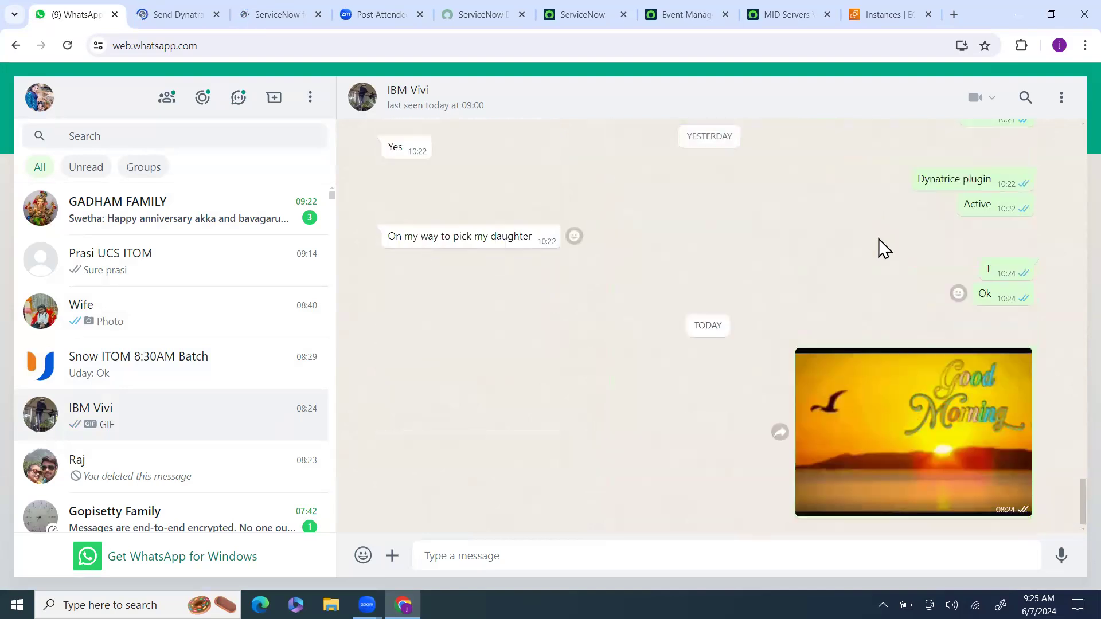
{"action": "scroll", "coordinate": [878, 239], "scroll_direction": "up", "scroll_amount": 5}
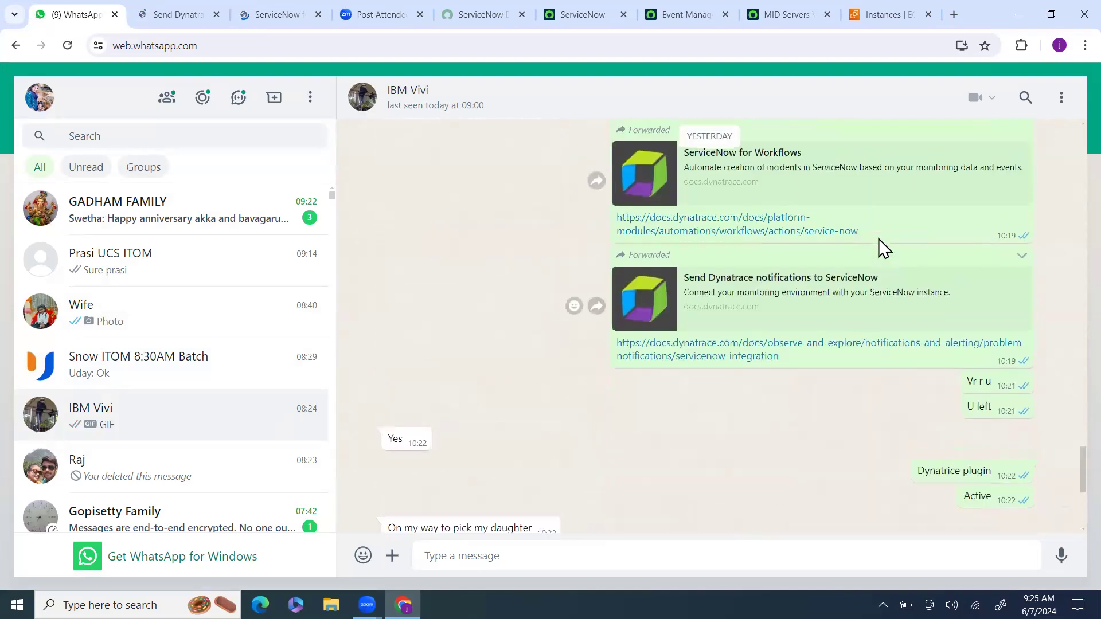
{"action": "middle_click", "coordinate": [807, 241]}
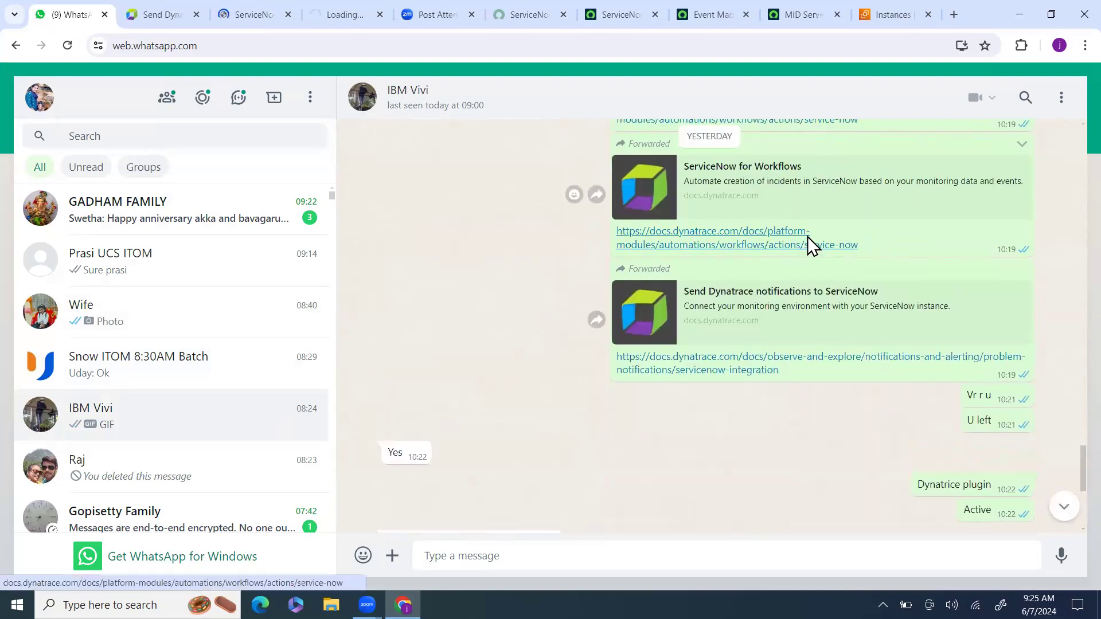
{"action": "middle_click", "coordinate": [747, 361]}
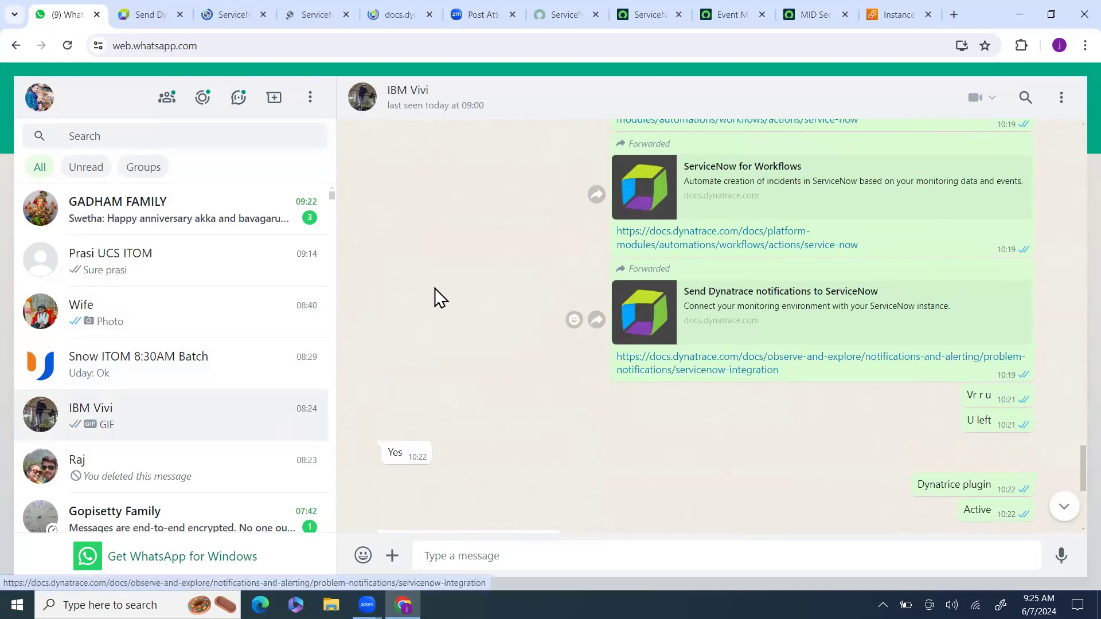
{"action": "scroll", "coordinate": [435, 292], "scroll_direction": "up", "scroll_amount": 1}
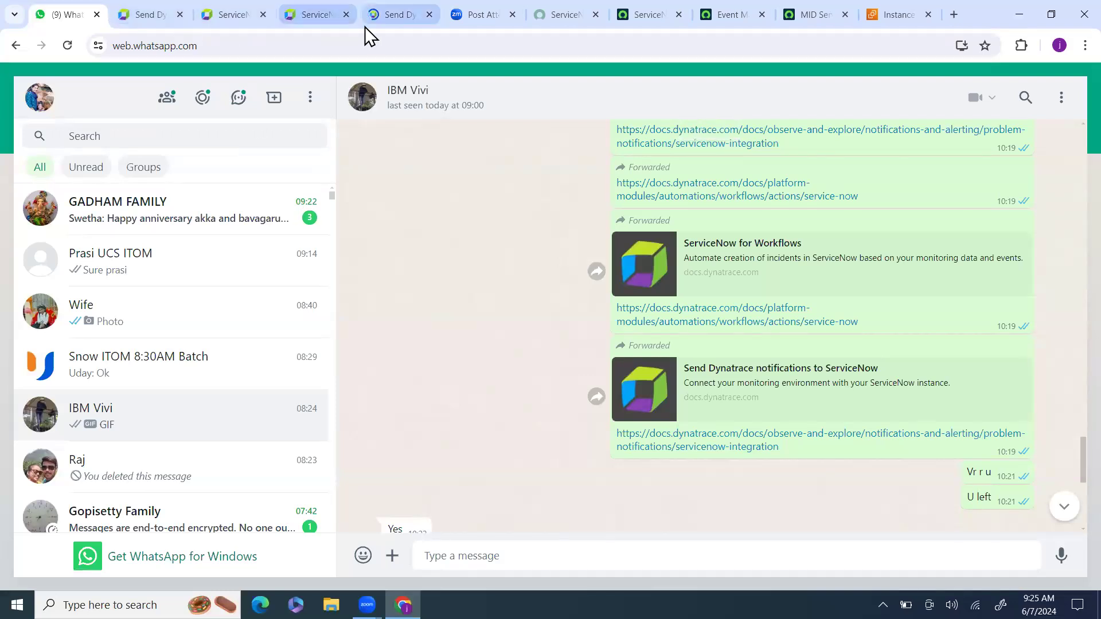
Open the Event integration section of the "Send Dynatrace notifications to ServiceNow" documentation in its own tab
{"action": "left_click", "coordinate": [376, 17]}
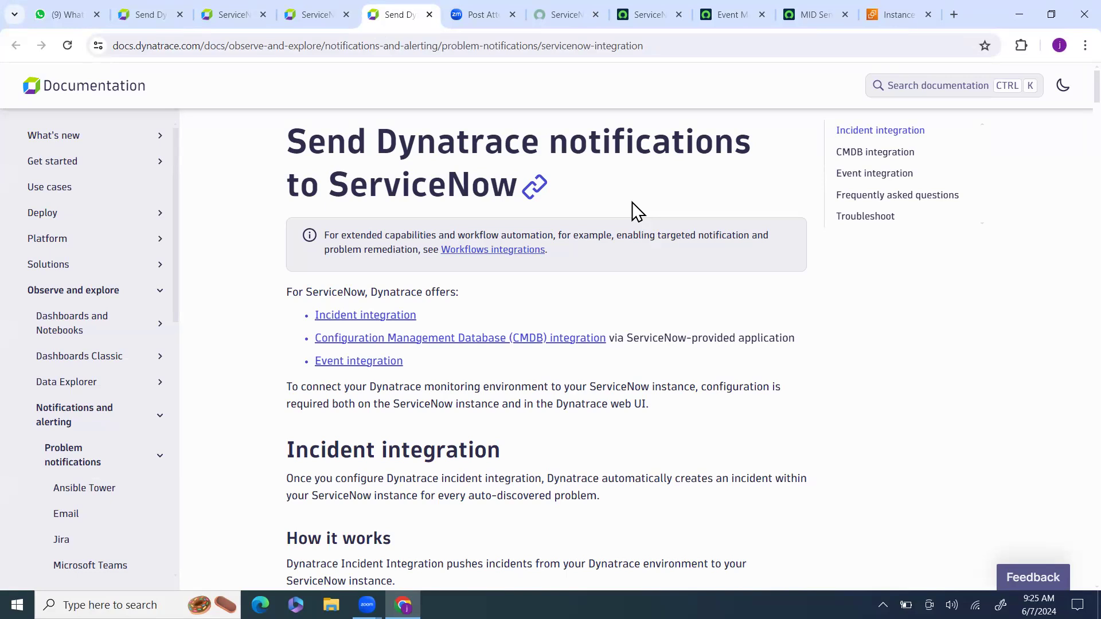
{"action": "middle_click", "coordinate": [367, 364]}
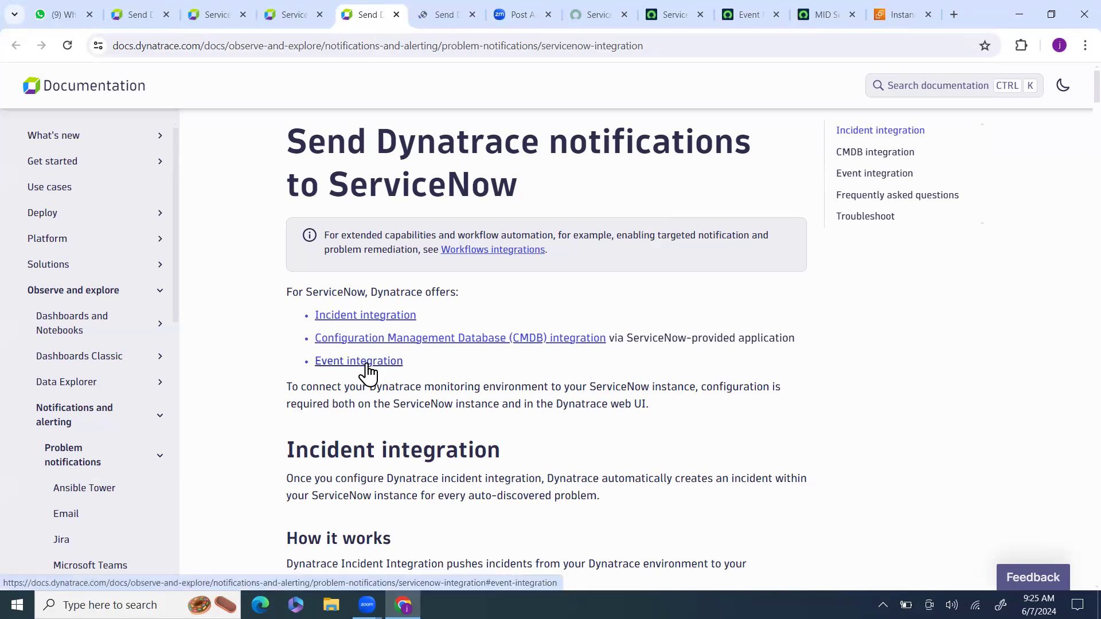
{"action": "left_click", "coordinate": [427, 9]}
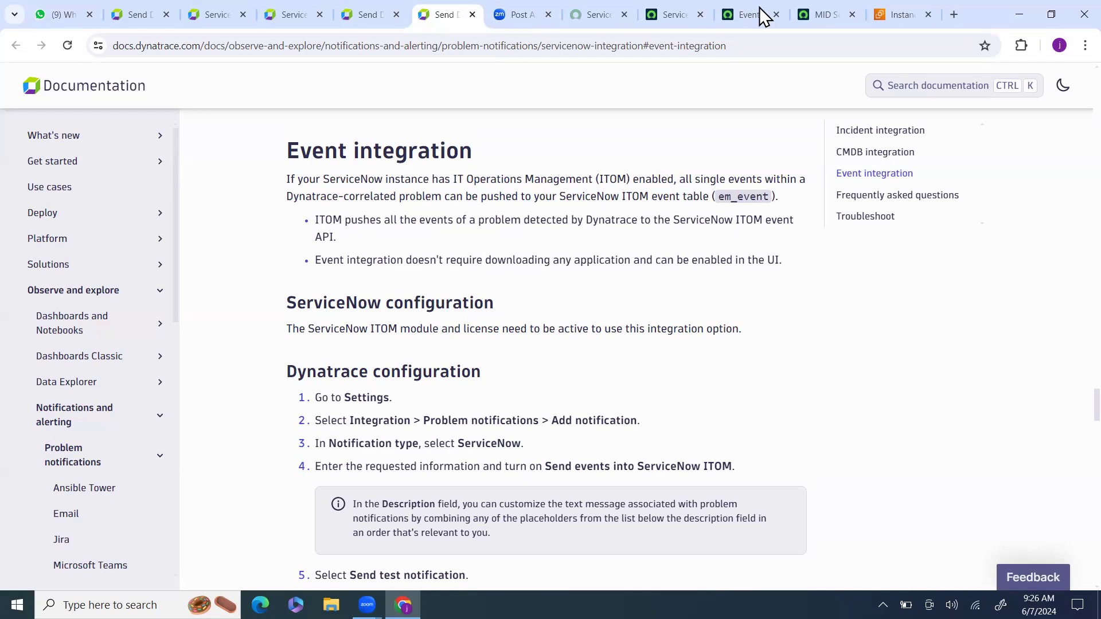
In the ServiceNow instance, filter the application navigator for "dynatrace" and open the Dynatrace Observability Setup in a new tab
{"action": "left_click", "coordinate": [670, 16]}
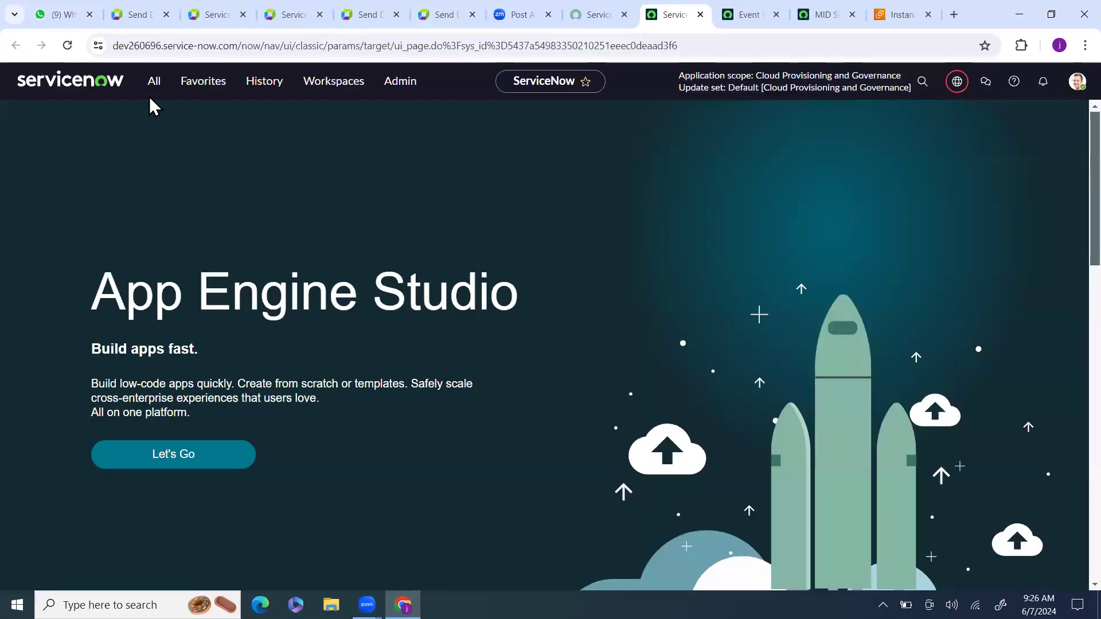
{"action": "left_click", "coordinate": [155, 86]}
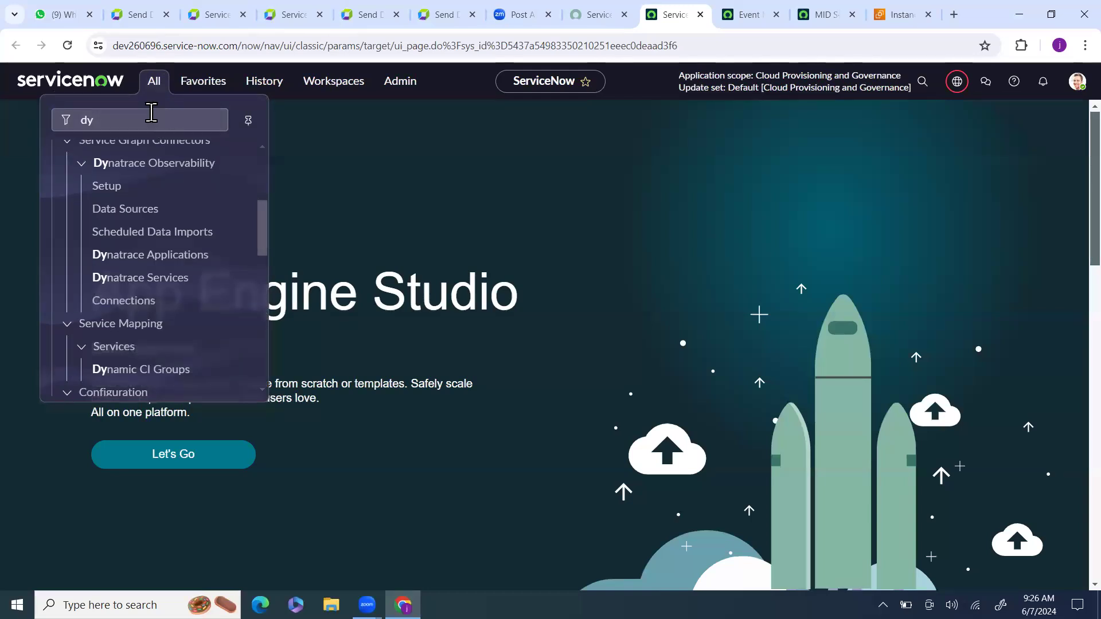
{"action": "left_click", "coordinate": [149, 112]}
{"action": "type", "text": "natrace"}
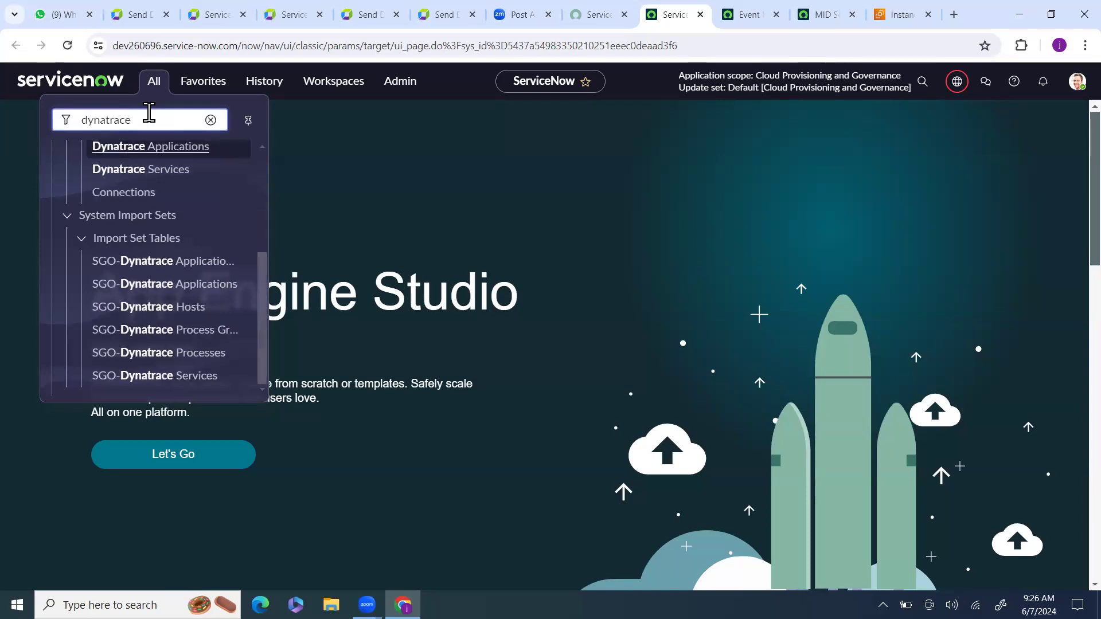
{"action": "type", "text": " d"}
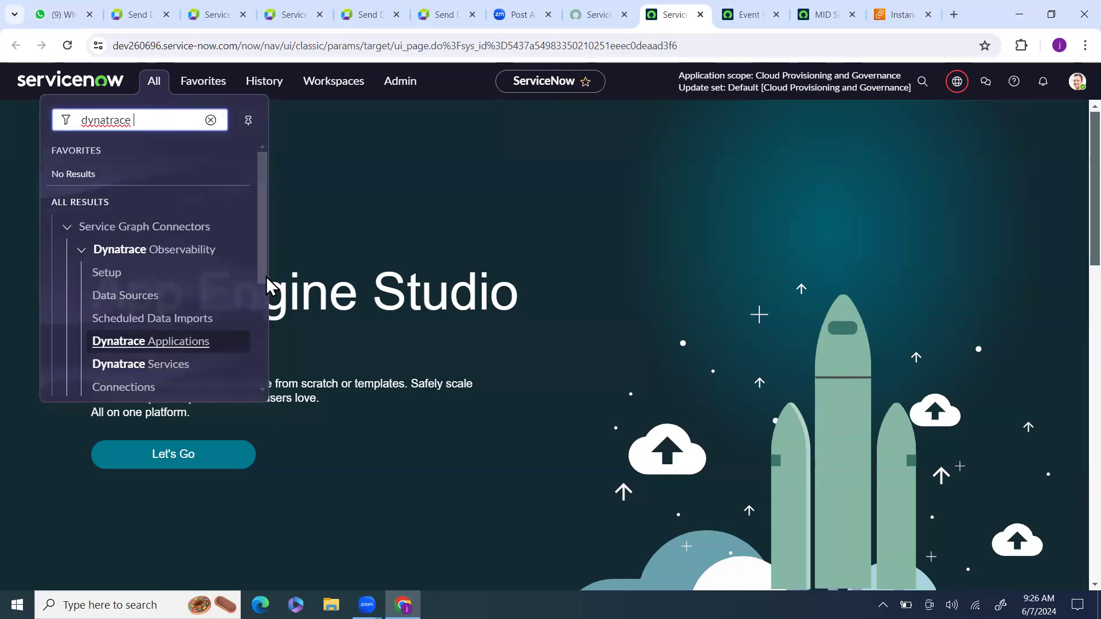
{"action": "left_click_drag", "start_coordinate": [265, 276], "coordinate": [263, 311]}
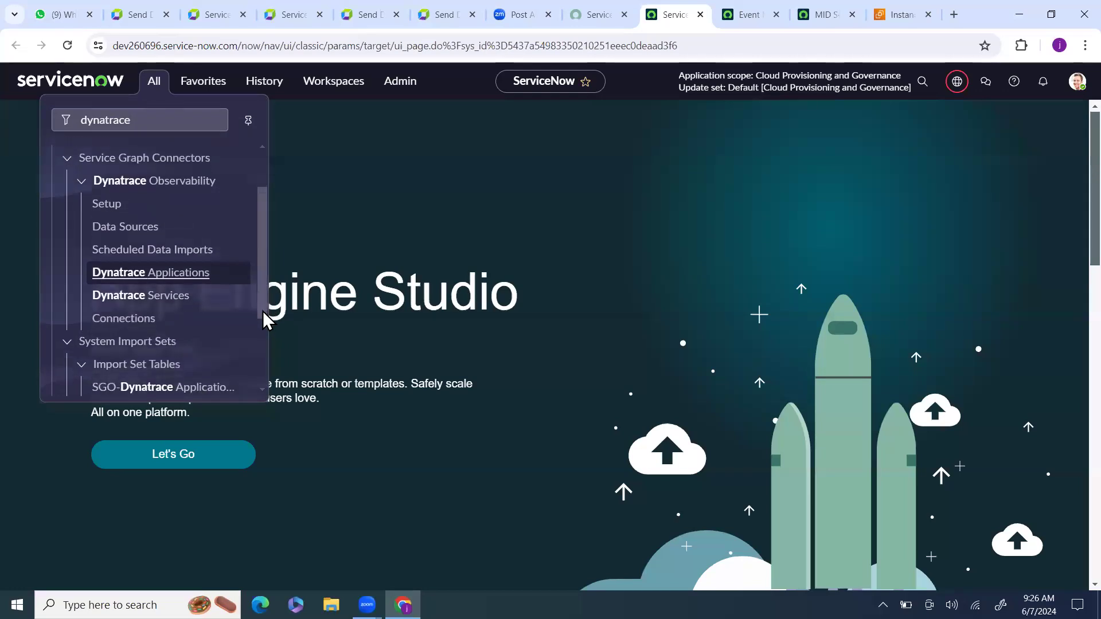
{"action": "middle_click", "coordinate": [109, 204]}
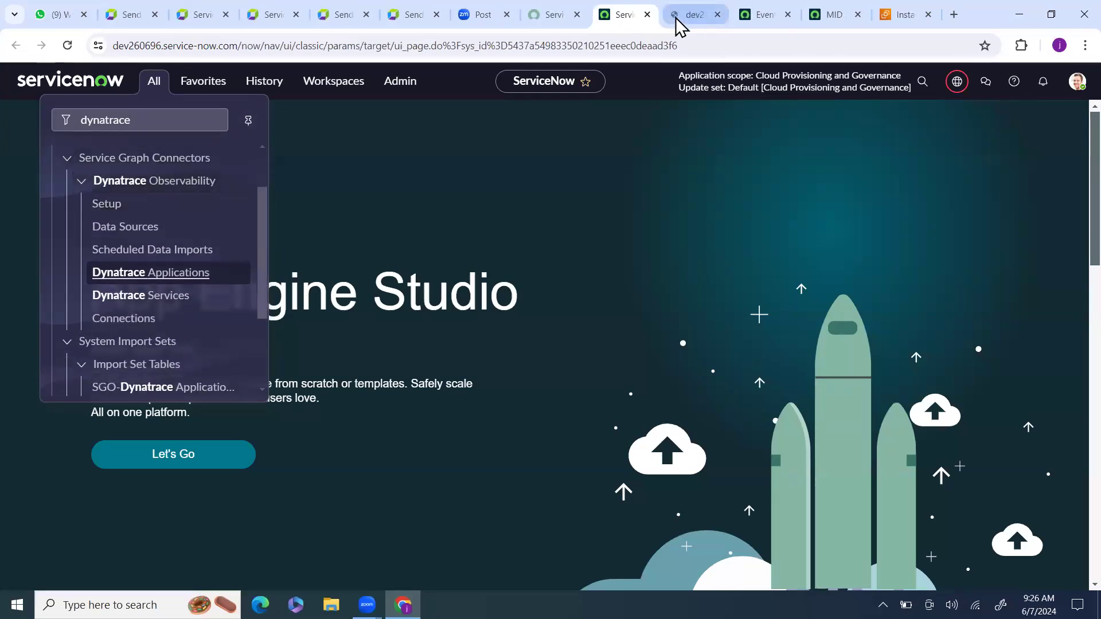
{"action": "left_click", "coordinate": [679, 23]}
Review the task sections of the Service Graph Connector for Observability Dynatrace guided setup and return to its Getting started page
{"action": "left_click", "coordinate": [411, 22]}
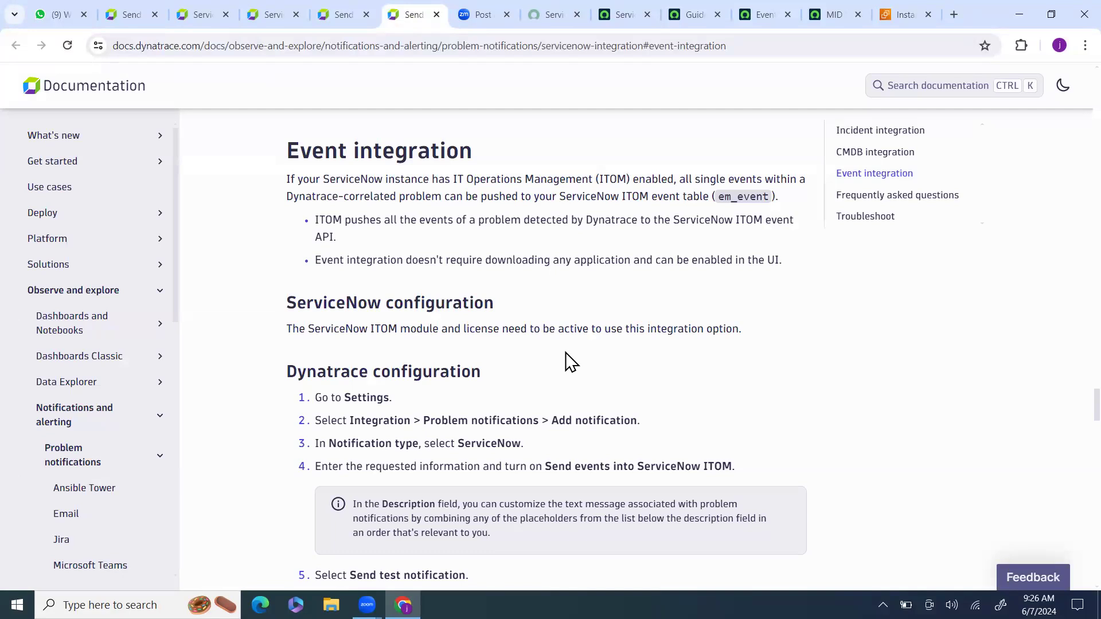
{"action": "left_click", "coordinate": [695, 18]}
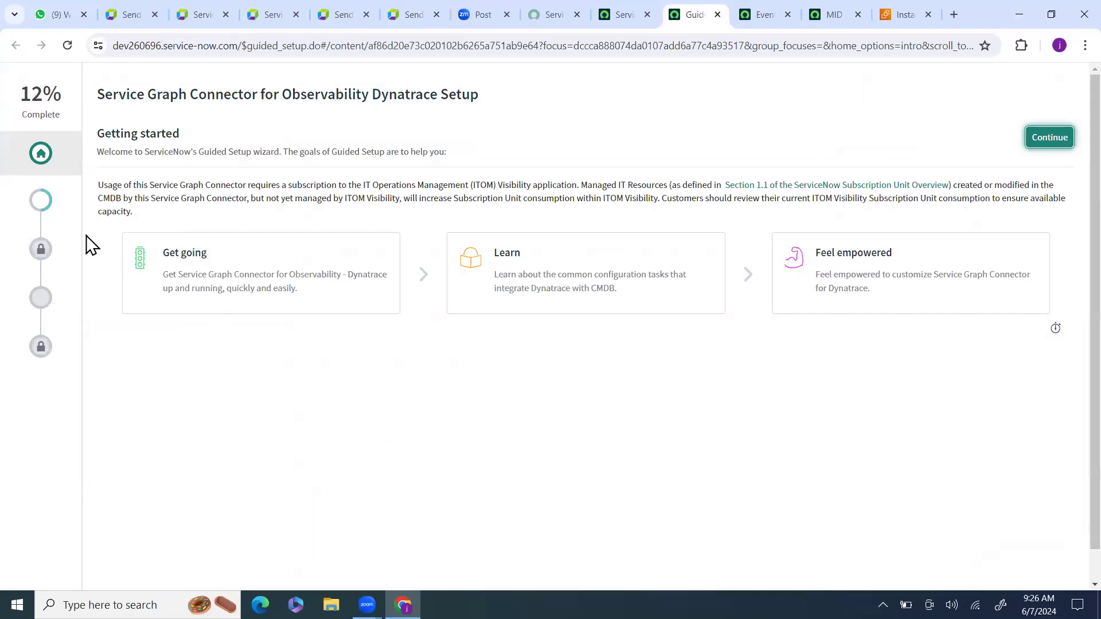
{"action": "left_click", "coordinate": [32, 207]}
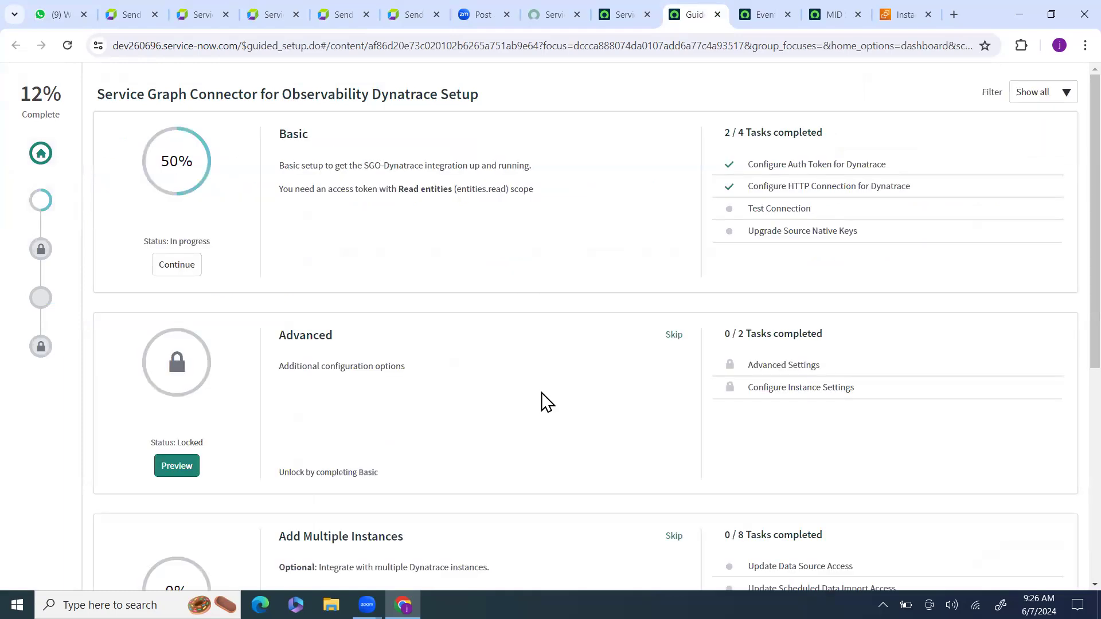
{"action": "scroll", "coordinate": [539, 401], "scroll_direction": "down", "scroll_amount": 5}
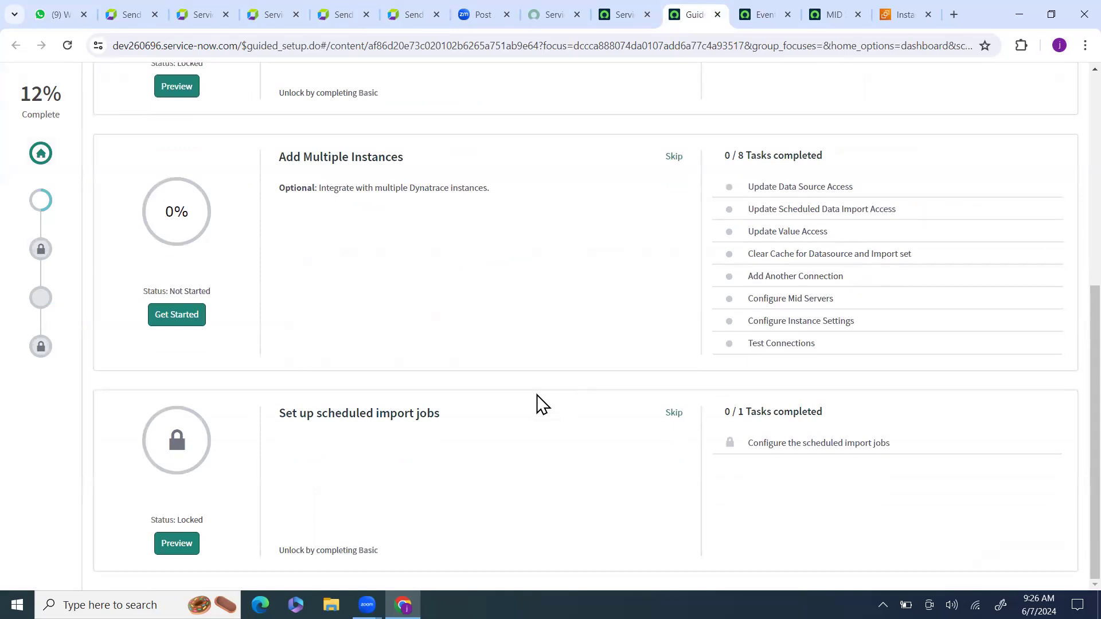
{"action": "scroll", "coordinate": [541, 404], "scroll_direction": "up", "scroll_amount": 3}
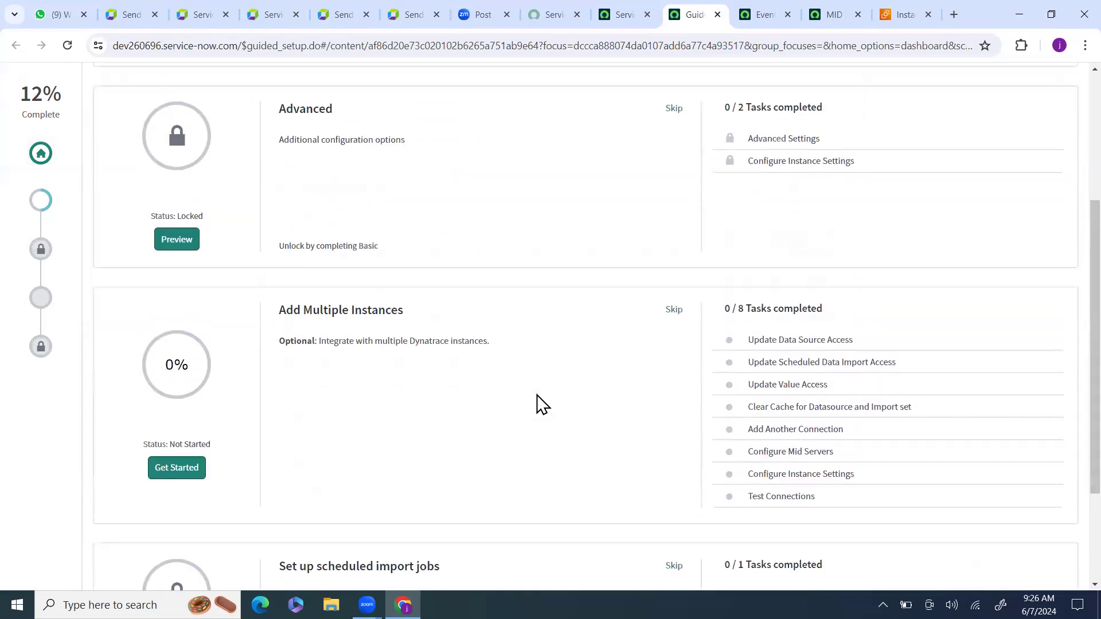
{"action": "scroll", "coordinate": [541, 404], "scroll_direction": "up", "scroll_amount": 4}
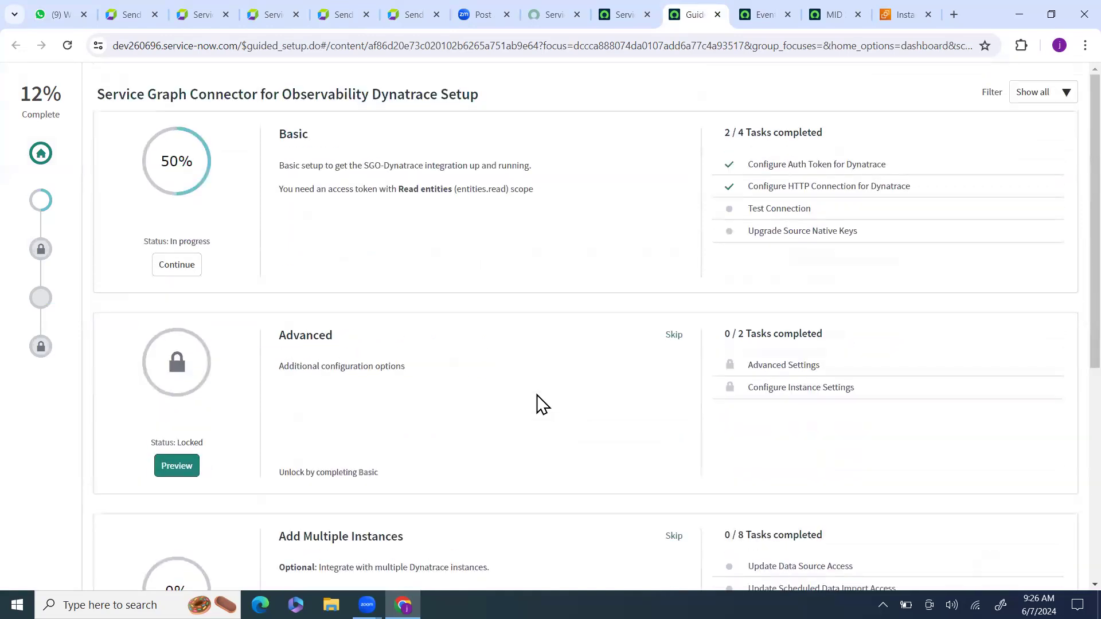
{"action": "left_click", "coordinate": [31, 158]}
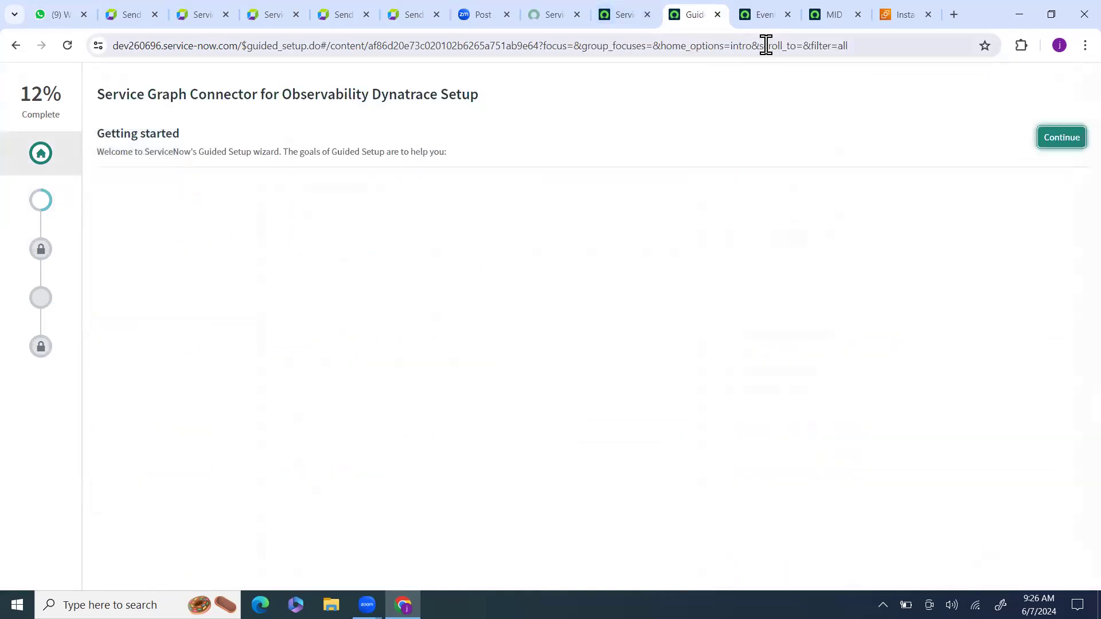
{"action": "left_click", "coordinate": [612, 14]}
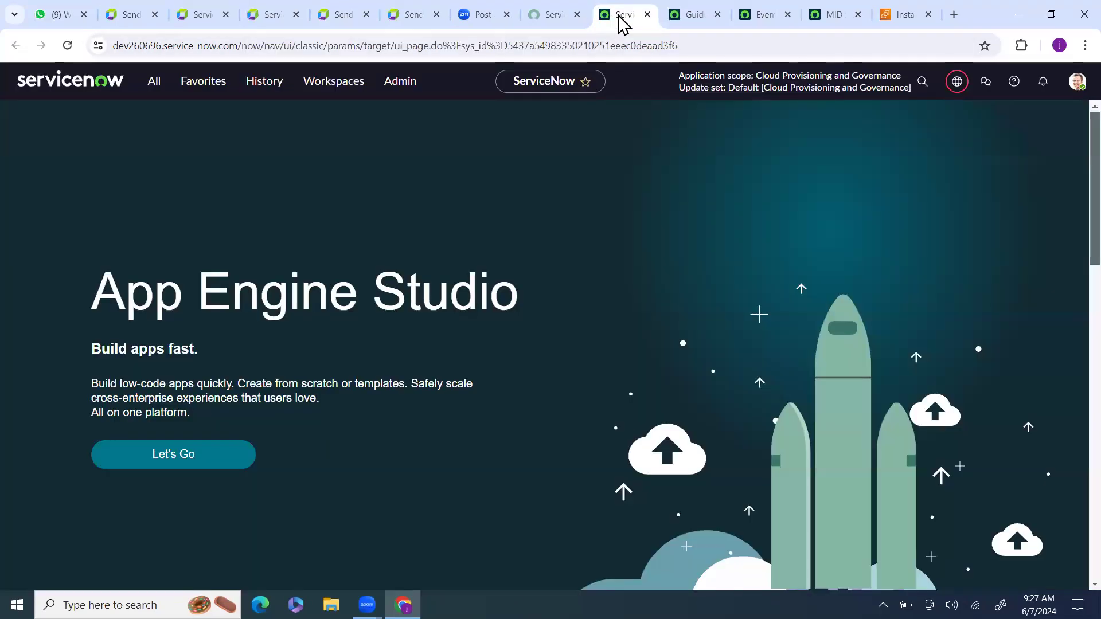
{"action": "left_click", "coordinate": [705, 17]}
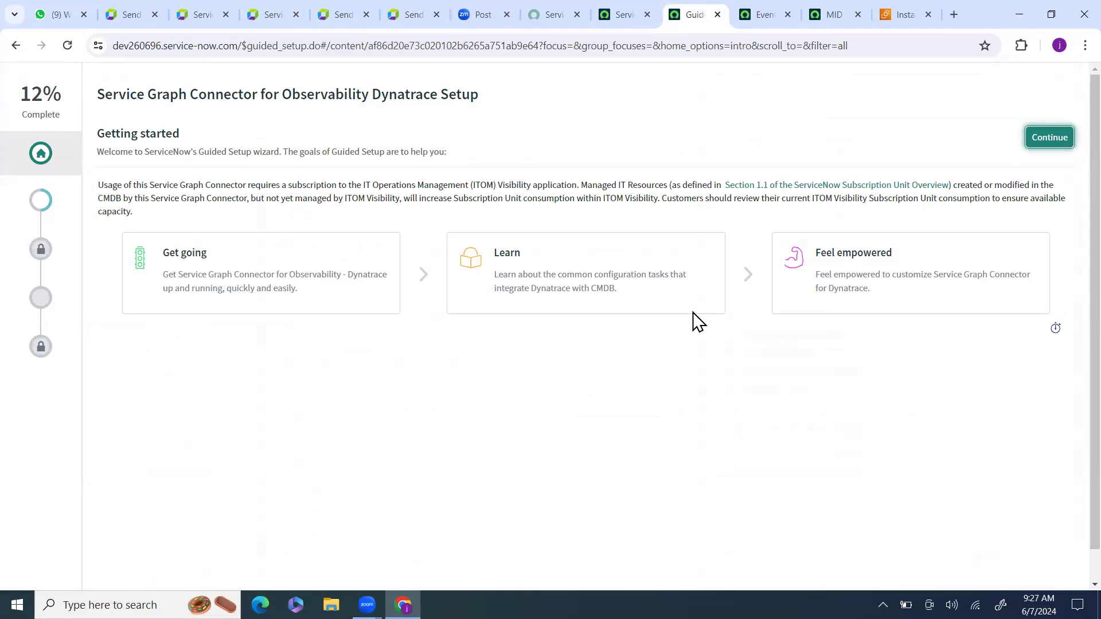
Read the Dynatrace Event integration documentation, covering the Dynatrace configuration steps, viewing events, the integration flow diagram and the frequently asked questions
{"action": "left_click", "coordinate": [402, 17]}
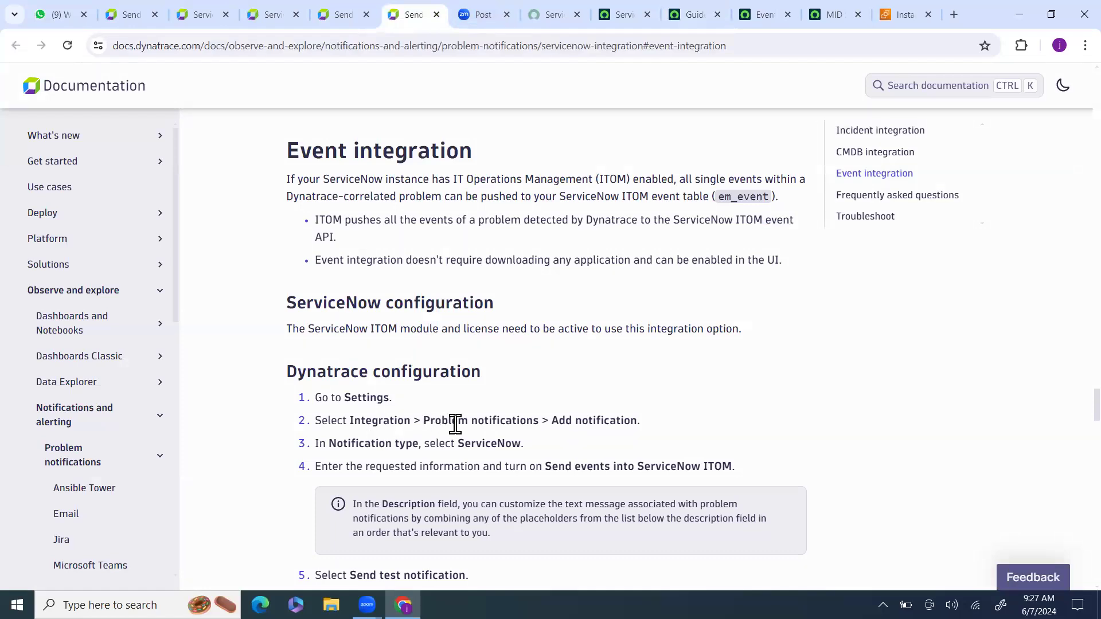
{"action": "scroll", "coordinate": [455, 424], "scroll_direction": "down", "scroll_amount": 3}
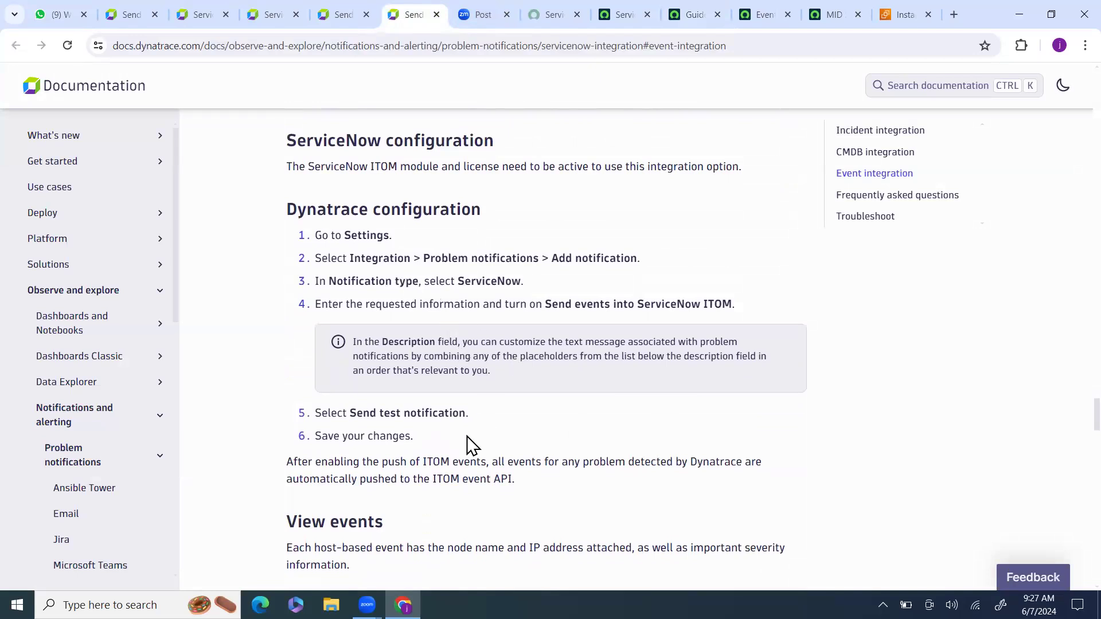
{"action": "scroll", "coordinate": [468, 444], "scroll_direction": "down", "scroll_amount": 4}
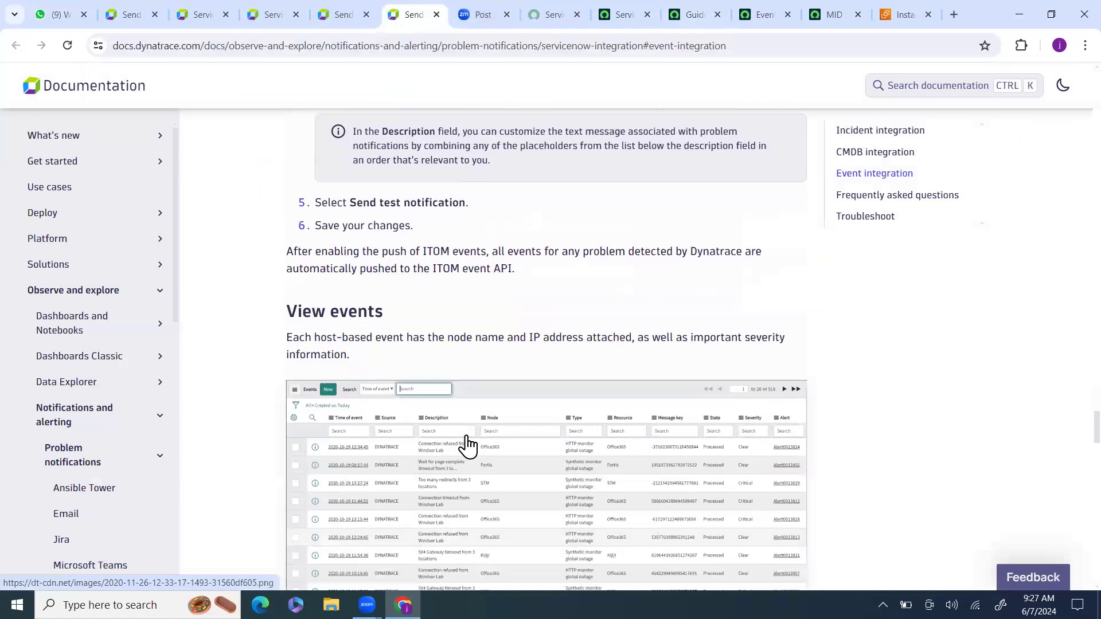
{"action": "scroll", "coordinate": [468, 444], "scroll_direction": "down", "scroll_amount": 2}
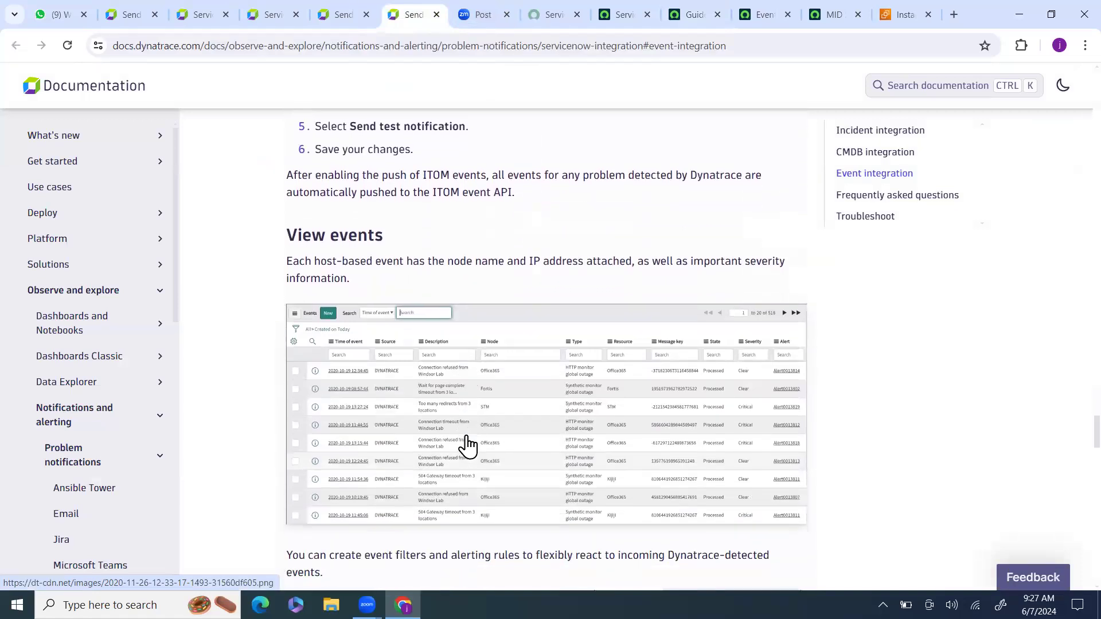
{"action": "scroll", "coordinate": [469, 445], "scroll_direction": "down", "scroll_amount": 3}
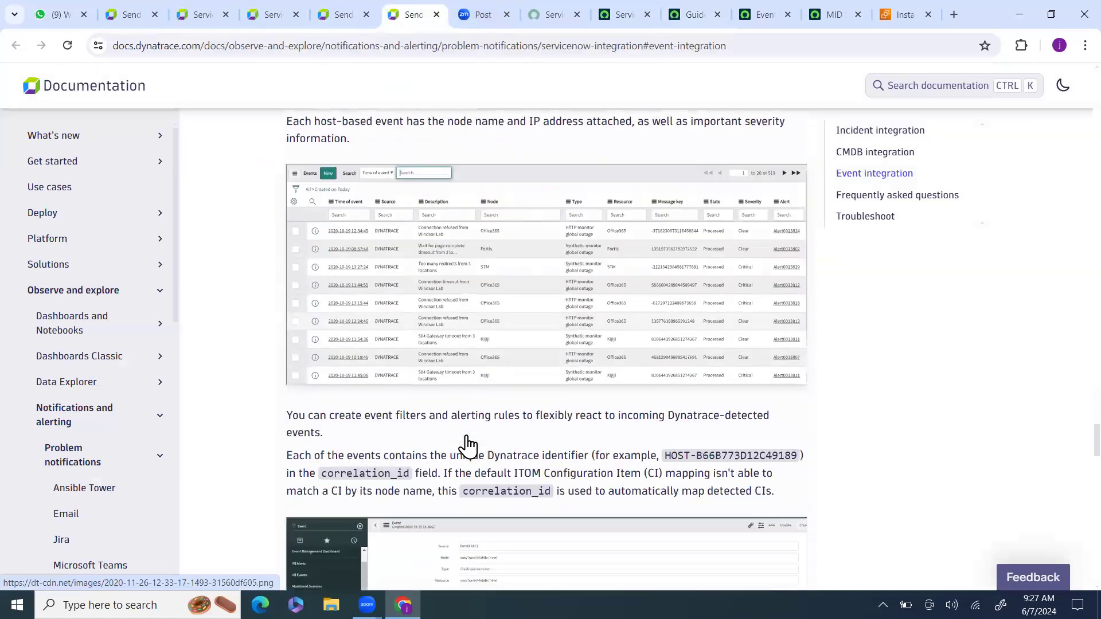
{"action": "scroll", "coordinate": [467, 437], "scroll_direction": "down", "scroll_amount": 3}
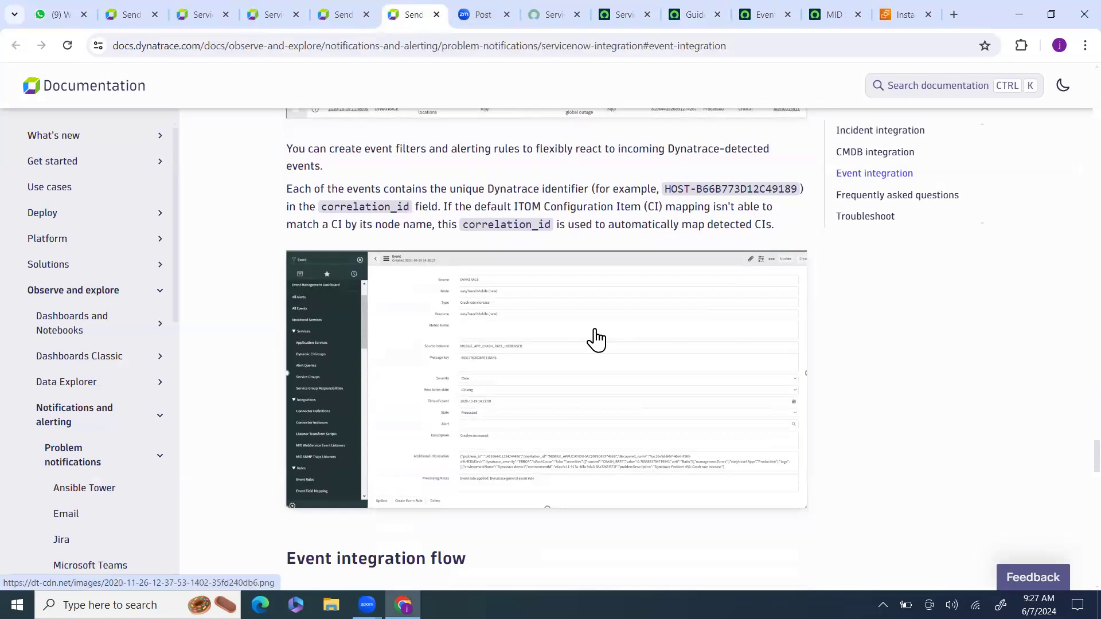
{"action": "scroll", "coordinate": [641, 319], "scroll_direction": "down", "scroll_amount": 5}
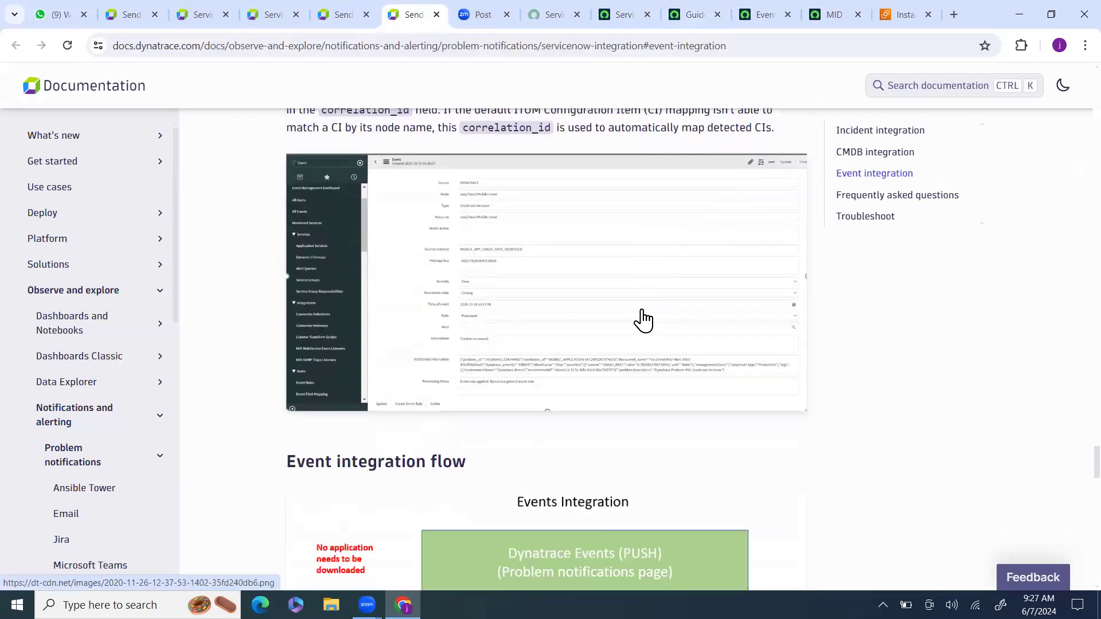
{"action": "scroll", "coordinate": [641, 319], "scroll_direction": "down", "scroll_amount": 7}
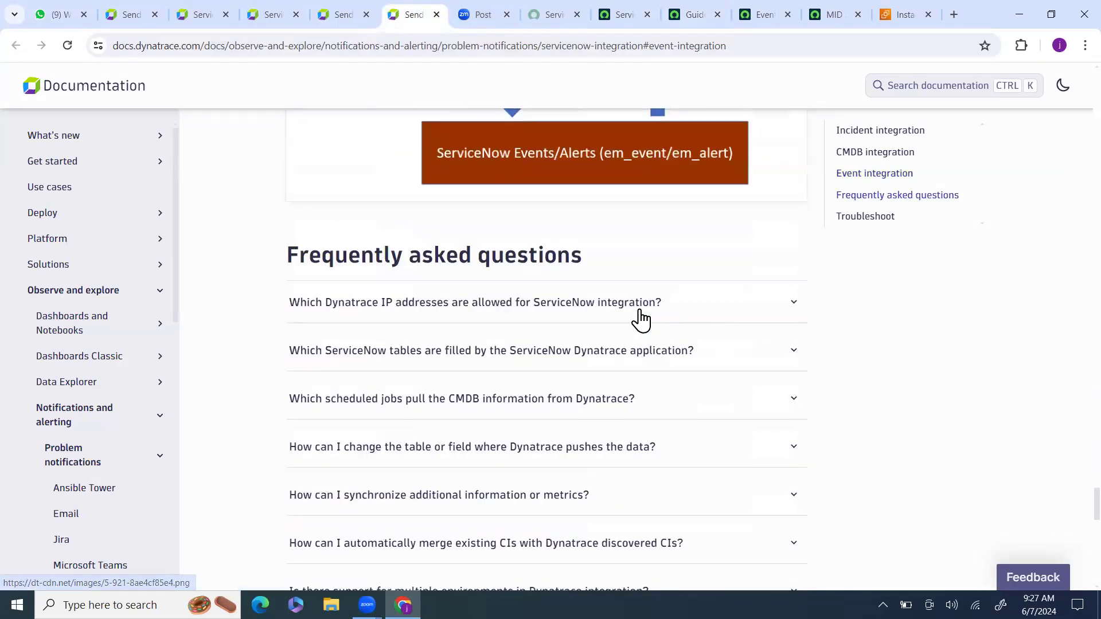
{"action": "scroll", "coordinate": [641, 319], "scroll_direction": "up", "scroll_amount": 1}
{"action": "scroll", "coordinate": [641, 319], "scroll_direction": "up", "scroll_amount": 3}
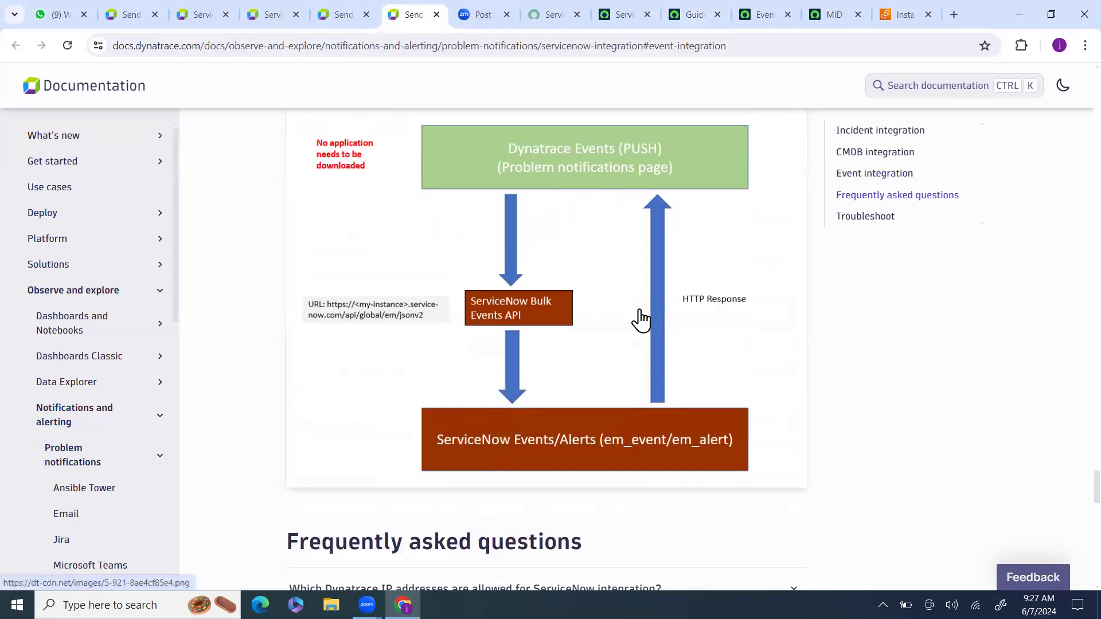
{"action": "scroll", "coordinate": [641, 320], "scroll_direction": "down", "scroll_amount": 8}
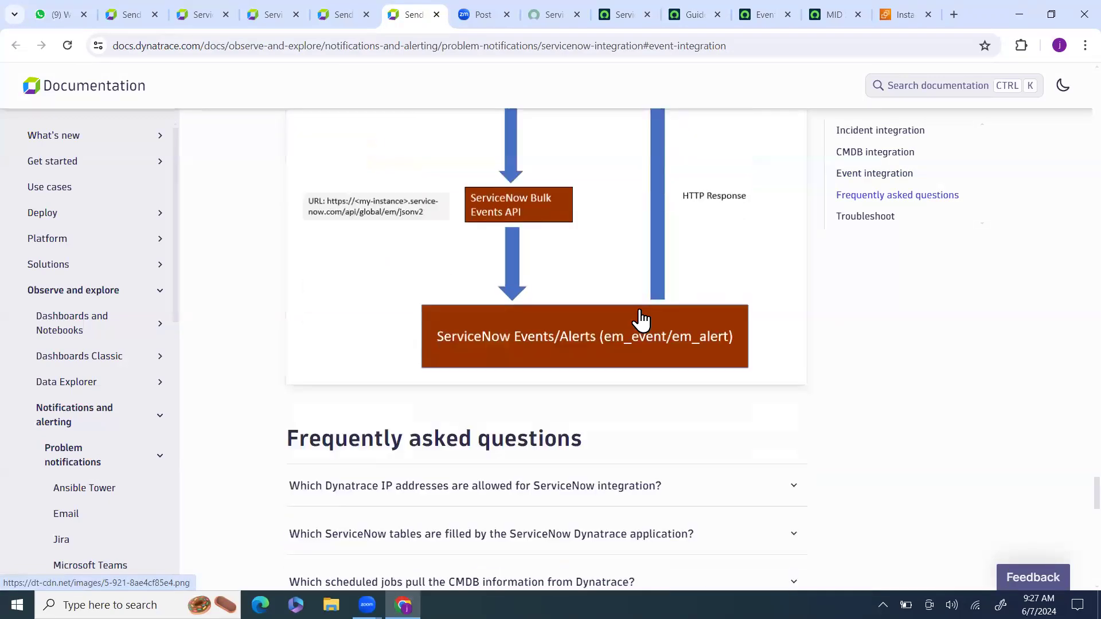
Review the CMDB integration documentation, covering the class mapping hierarchy, required plugins, guided setup, integration flow, Dynatrace API token creation and scheduled jobs
{"action": "scroll", "coordinate": [641, 319], "scroll_direction": "up", "scroll_amount": 7}
{"action": "scroll", "coordinate": [641, 320], "scroll_direction": "up", "scroll_amount": 15}
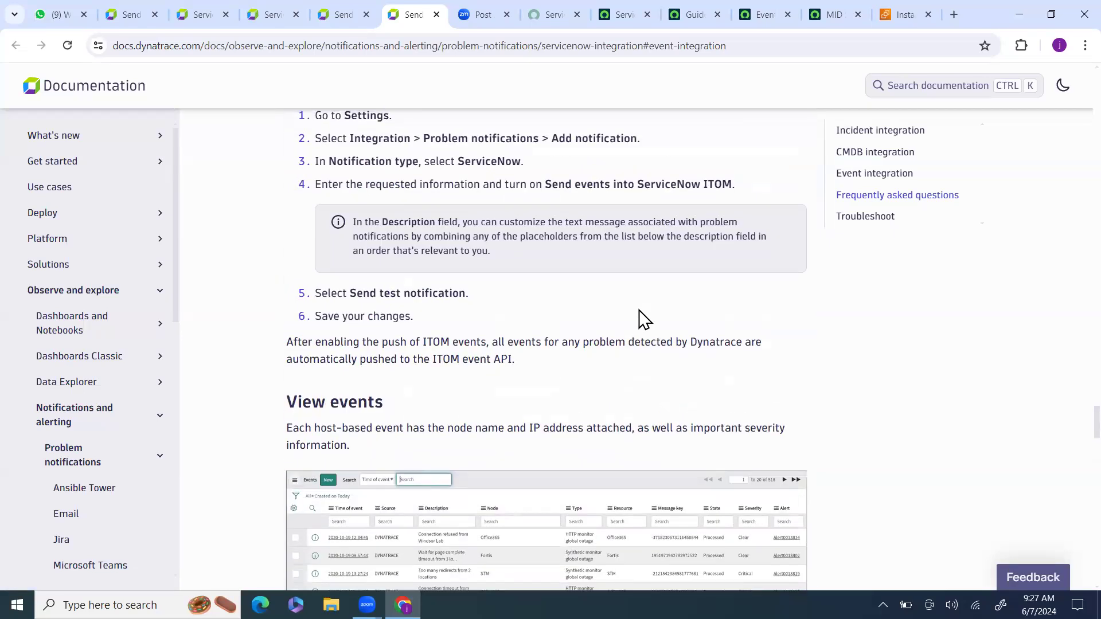
{"action": "scroll", "coordinate": [641, 319], "scroll_direction": "up", "scroll_amount": 6}
{"action": "scroll", "coordinate": [639, 310], "scroll_direction": "up", "scroll_amount": 15}
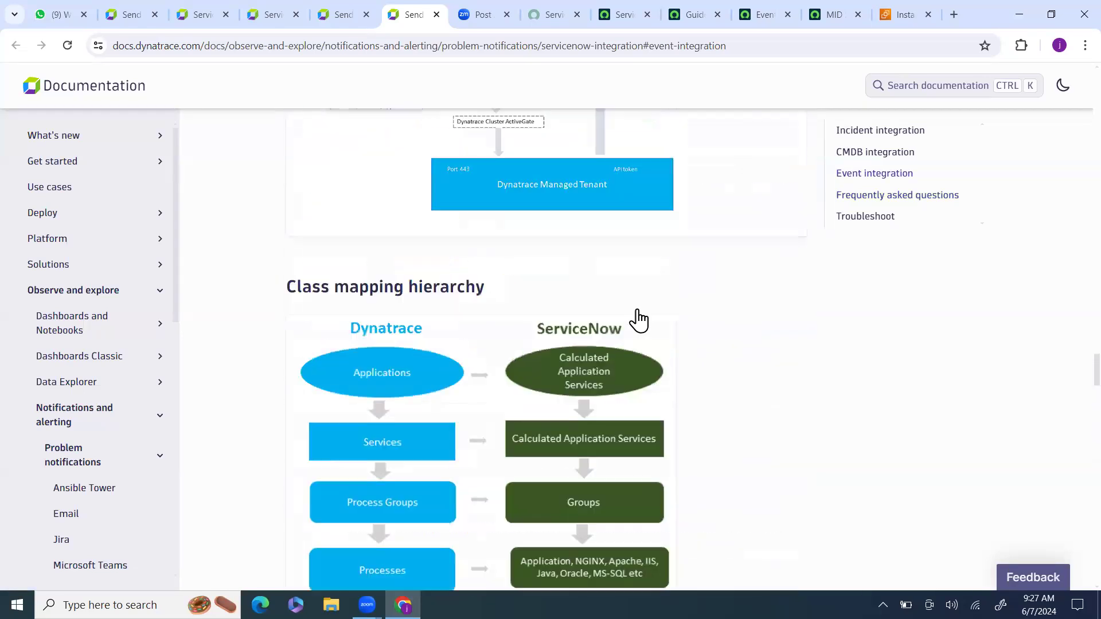
{"action": "scroll", "coordinate": [635, 310], "scroll_direction": "up", "scroll_amount": 8}
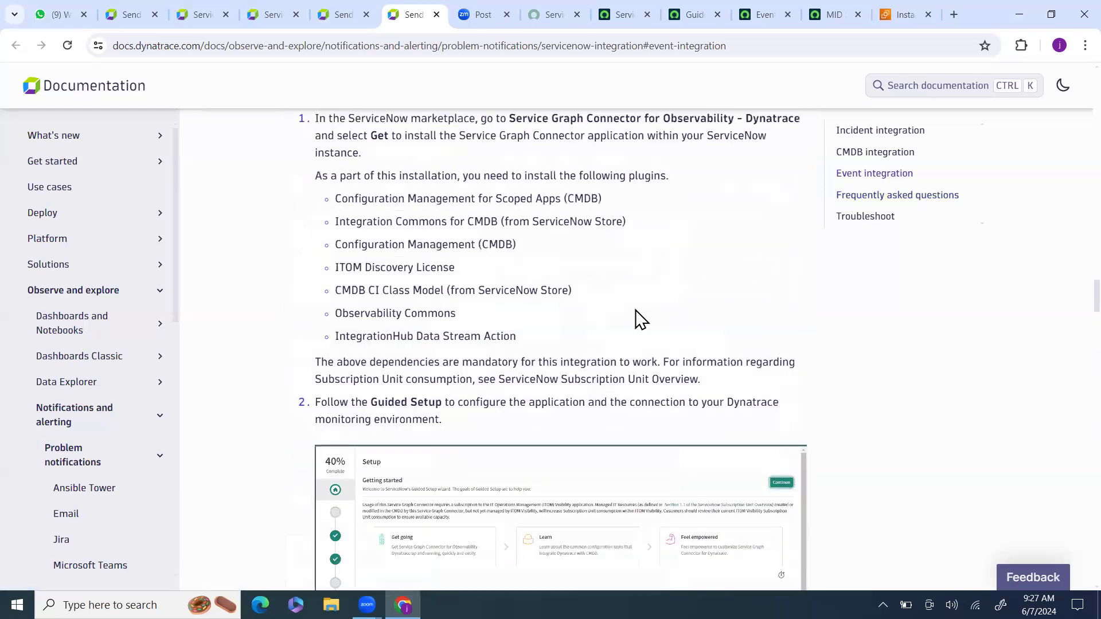
{"action": "scroll", "coordinate": [636, 319], "scroll_direction": "down", "scroll_amount": 5}
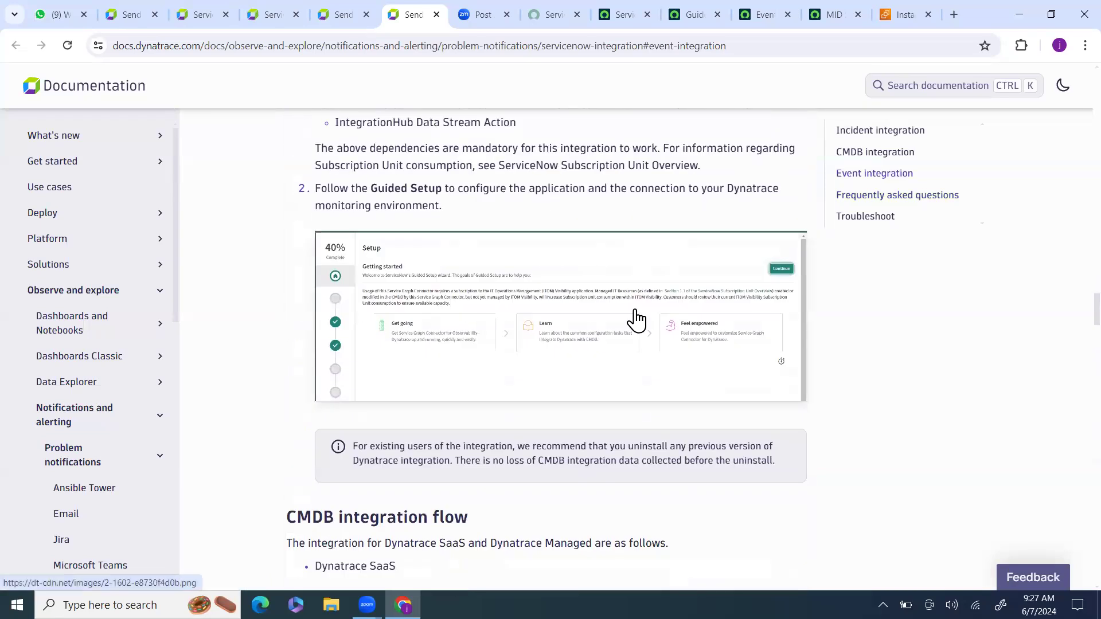
{"action": "scroll", "coordinate": [636, 319], "scroll_direction": "down", "scroll_amount": 5}
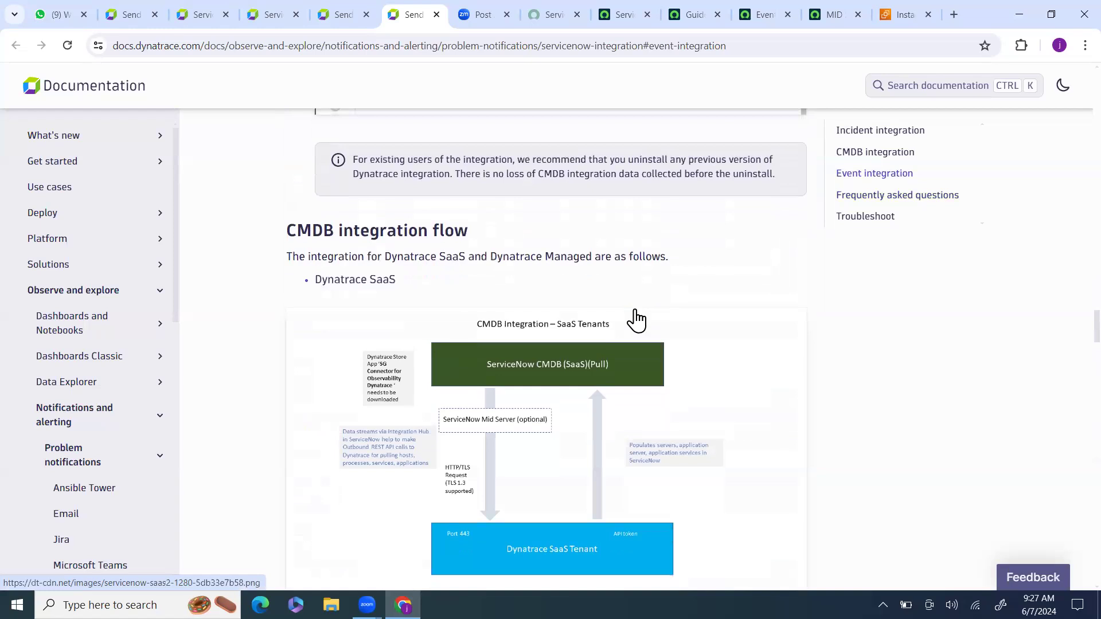
{"action": "scroll", "coordinate": [635, 319], "scroll_direction": "up", "scroll_amount": 1}
{"action": "scroll", "coordinate": [636, 319], "scroll_direction": "up", "scroll_amount": 5}
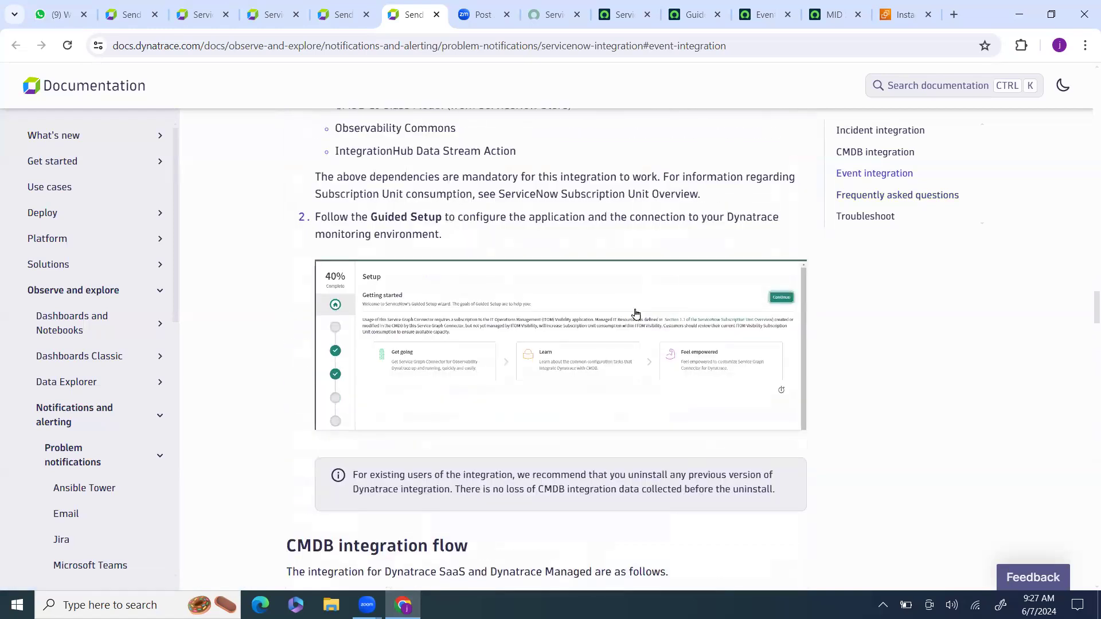
{"action": "scroll", "coordinate": [637, 320], "scroll_direction": "up", "scroll_amount": 9}
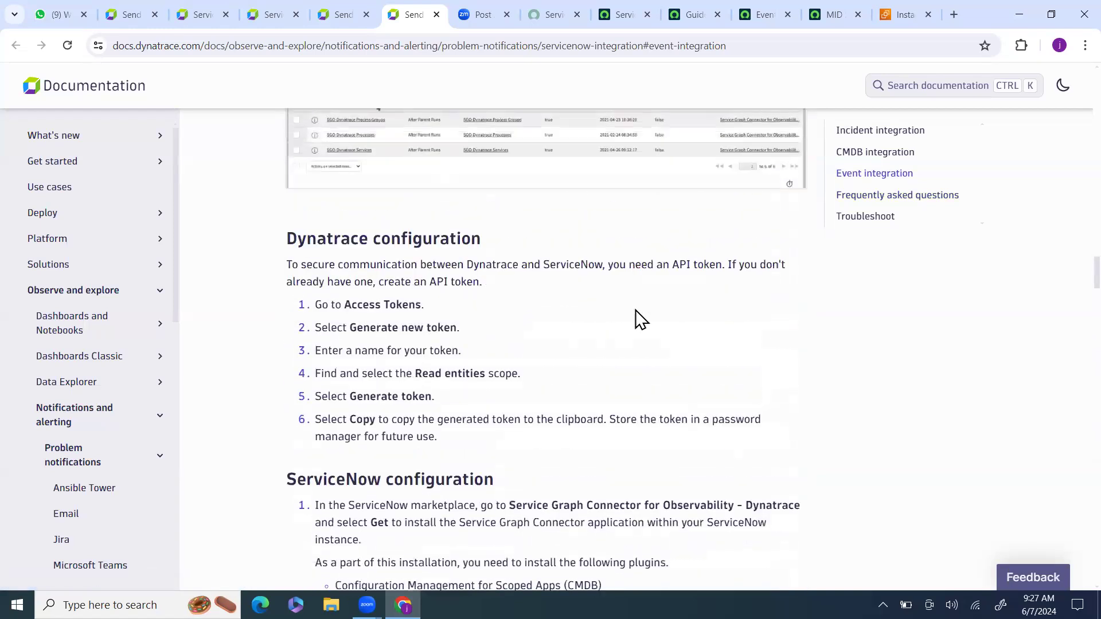
{"action": "scroll", "coordinate": [635, 310], "scroll_direction": "up", "scroll_amount": 6}
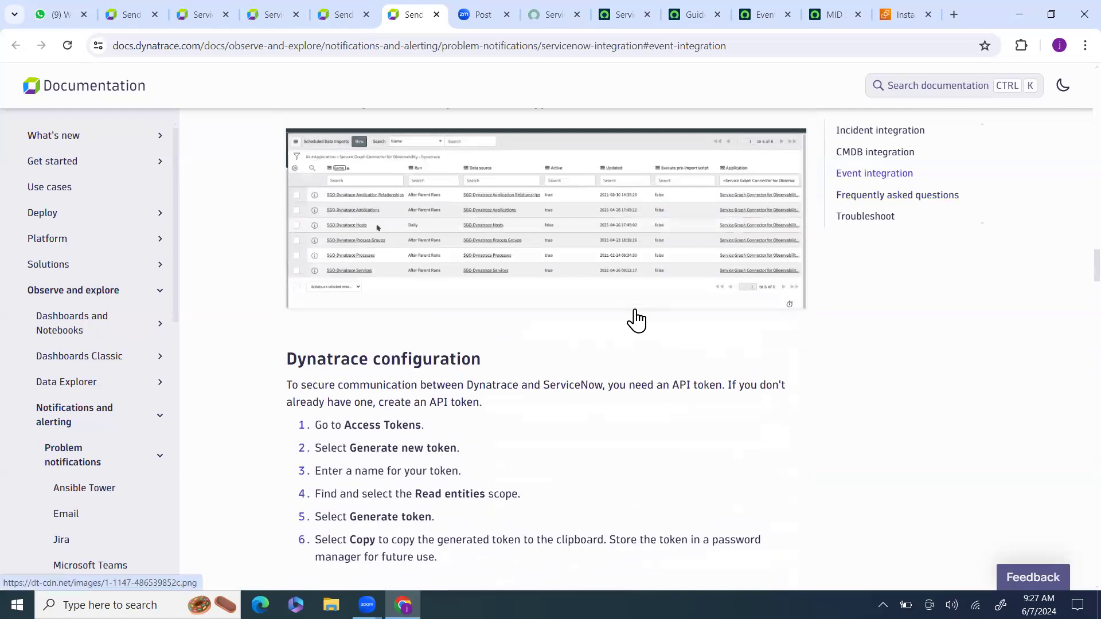
{"action": "scroll", "coordinate": [632, 313], "scroll_direction": "up", "scroll_amount": 10}
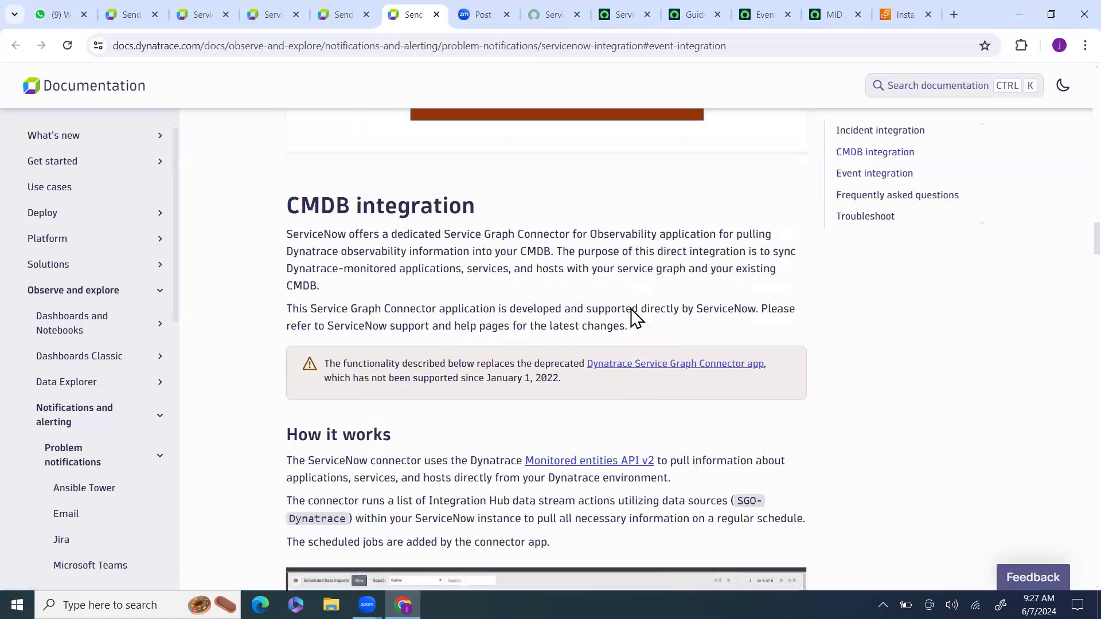
Go to the Incident integration section's ServiceNow configuration and open the linked Dynatrace Incident Integration page in the ServiceNow Store
{"action": "scroll", "coordinate": [631, 312], "scroll_direction": "up", "scroll_amount": 13}
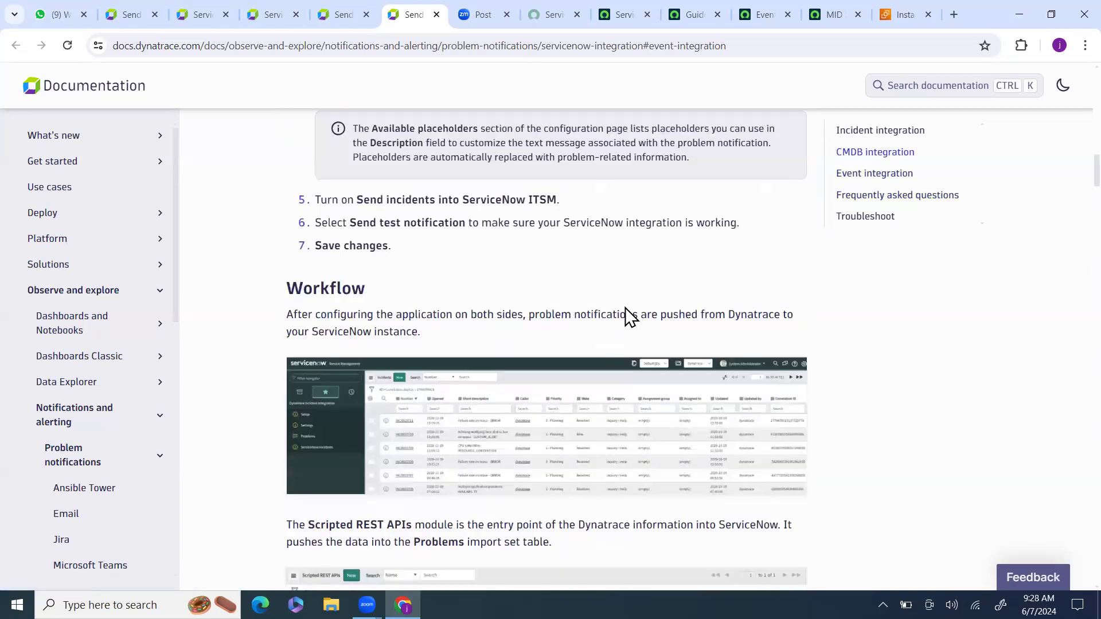
{"action": "scroll", "coordinate": [625, 308], "scroll_direction": "up", "scroll_amount": 8}
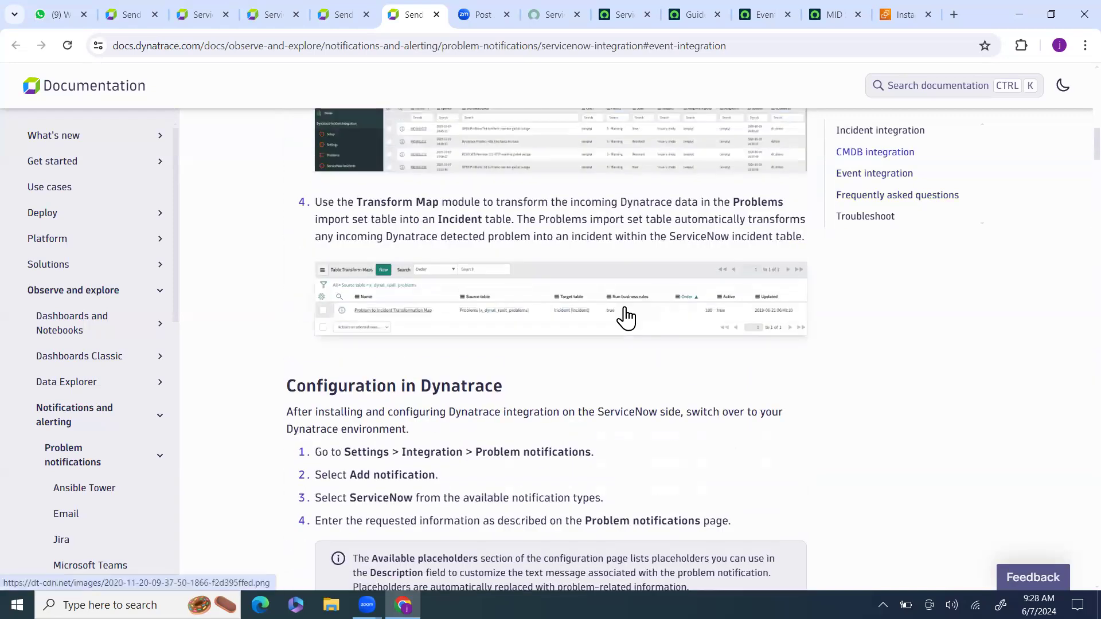
{"action": "scroll", "coordinate": [626, 317], "scroll_direction": "up", "scroll_amount": 9}
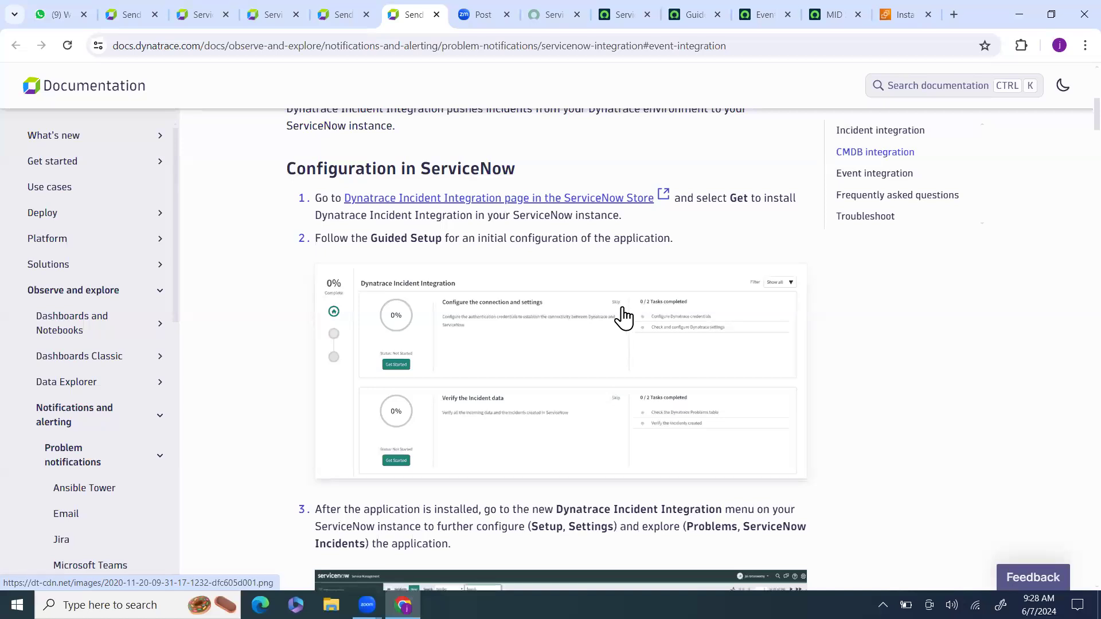
{"action": "left_click", "coordinate": [432, 200]}
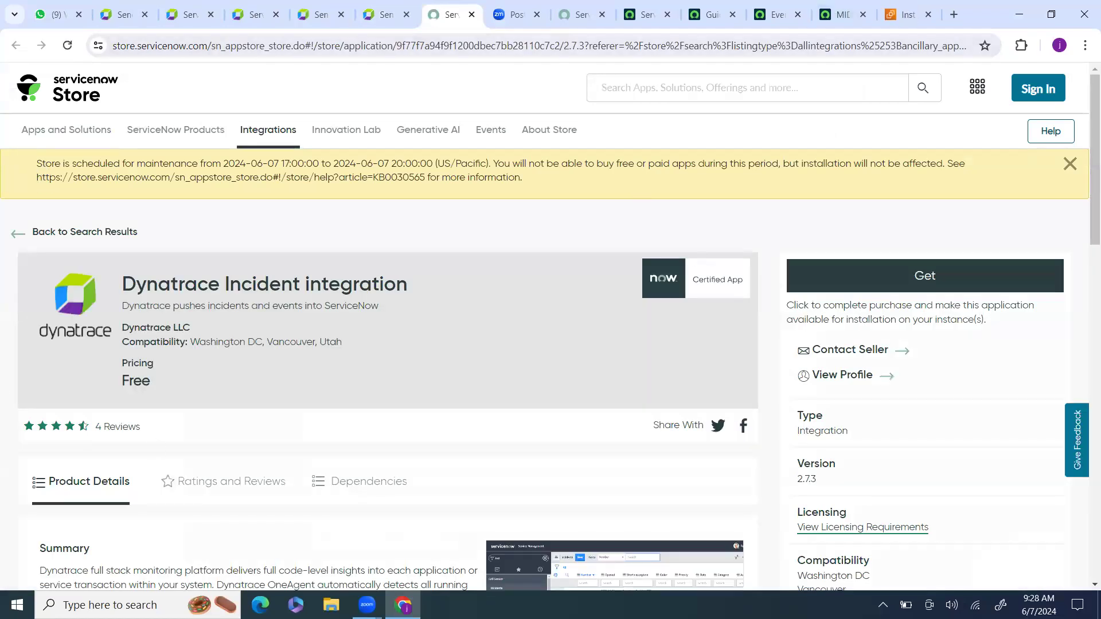
Review the summary, key features, system requirements and release notes of the Dynatrace Incident integration store listing
{"action": "scroll", "coordinate": [417, 413], "scroll_direction": "down", "scroll_amount": 3}
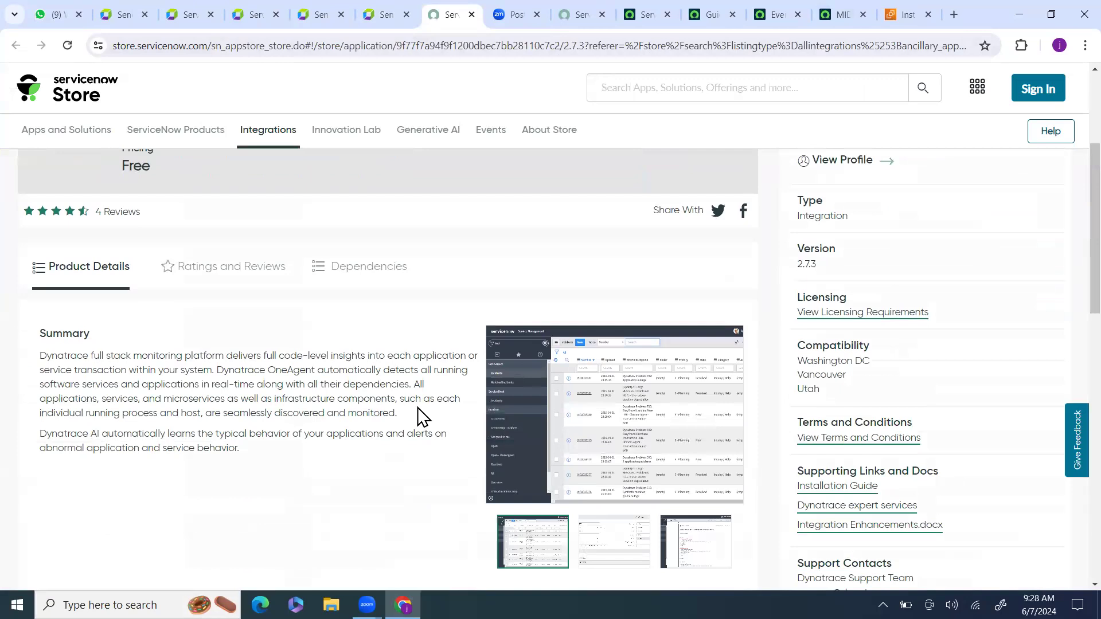
{"action": "scroll", "coordinate": [418, 410], "scroll_direction": "down", "scroll_amount": 1}
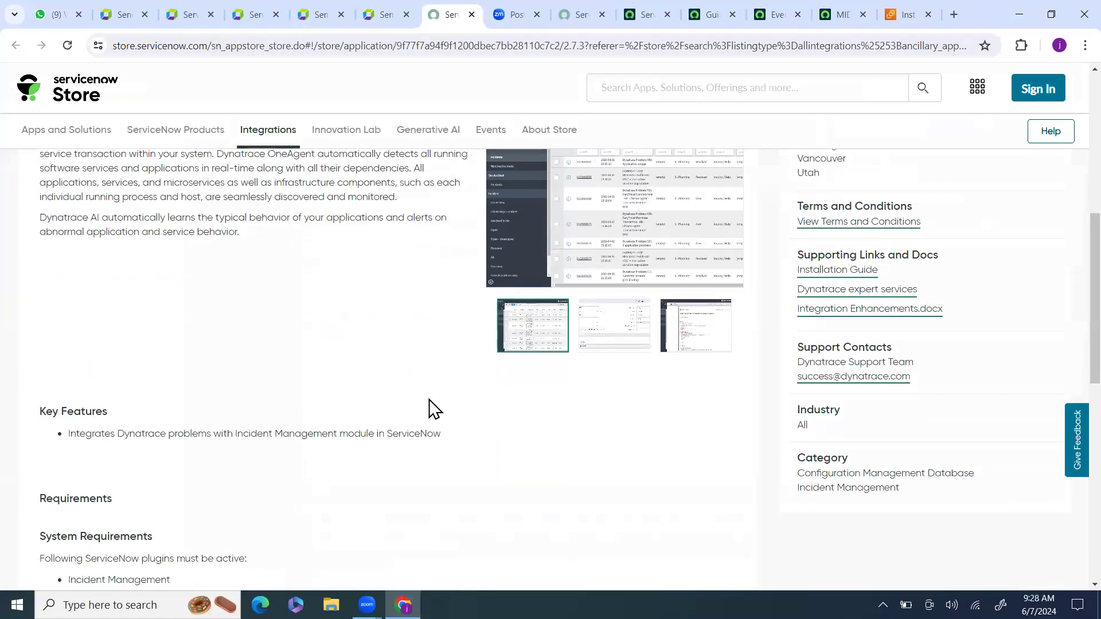
{"action": "scroll", "coordinate": [434, 408], "scroll_direction": "down", "scroll_amount": 3}
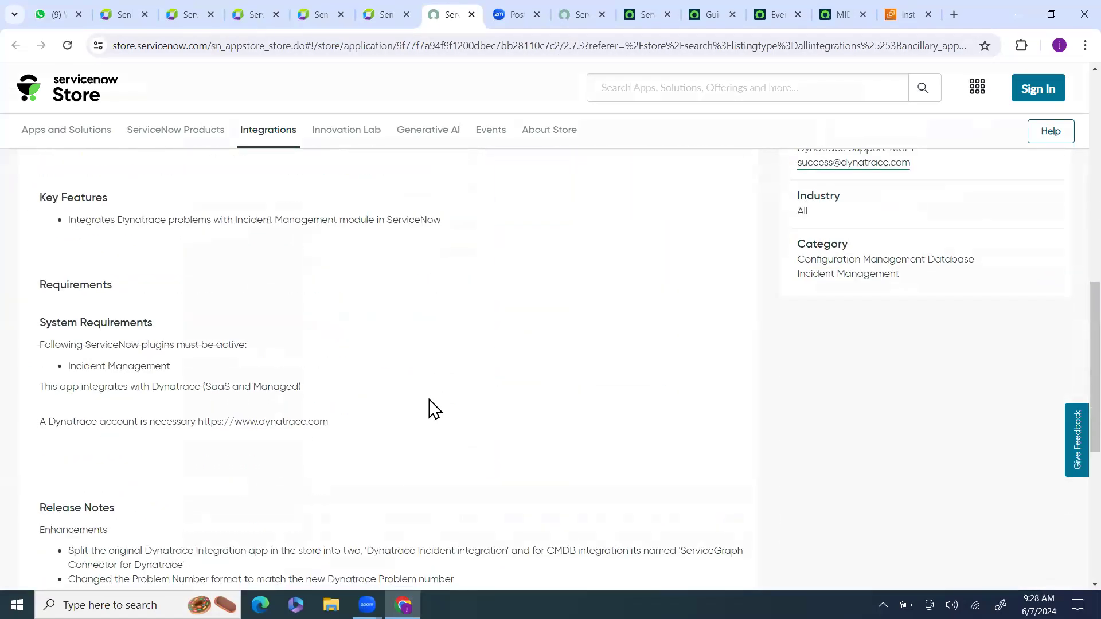
{"action": "scroll", "coordinate": [433, 408], "scroll_direction": "down", "scroll_amount": 4}
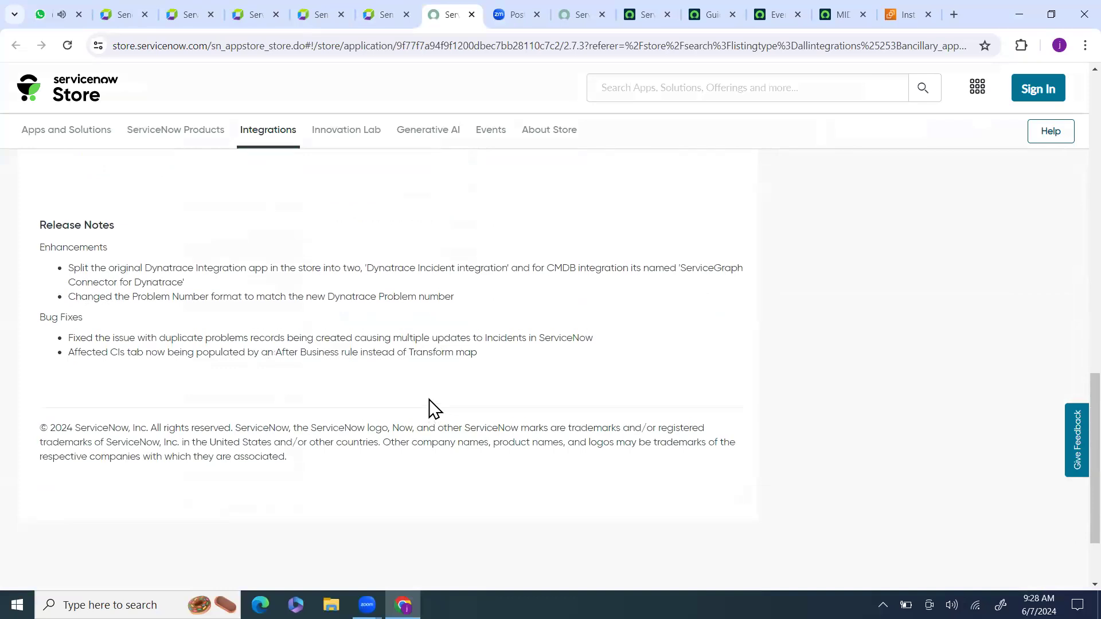
{"action": "scroll", "coordinate": [429, 400], "scroll_direction": "up", "scroll_amount": 15}
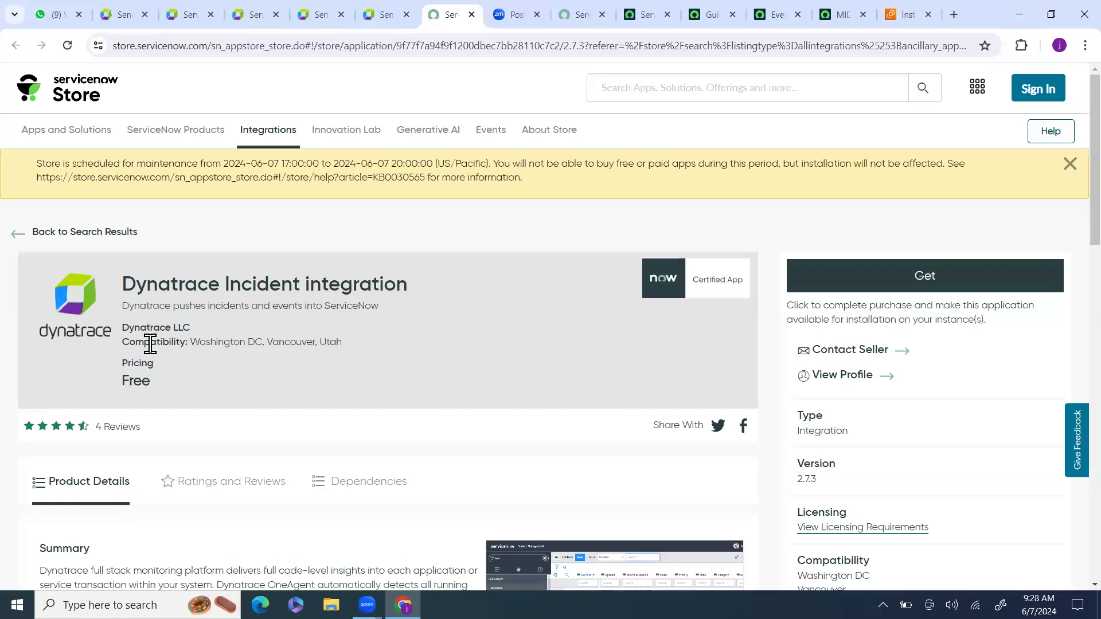
Try to get the Dynatrace Incident integration app, cancel the login request and dismiss the store maintenance notice
{"action": "left_click", "coordinate": [895, 281]}
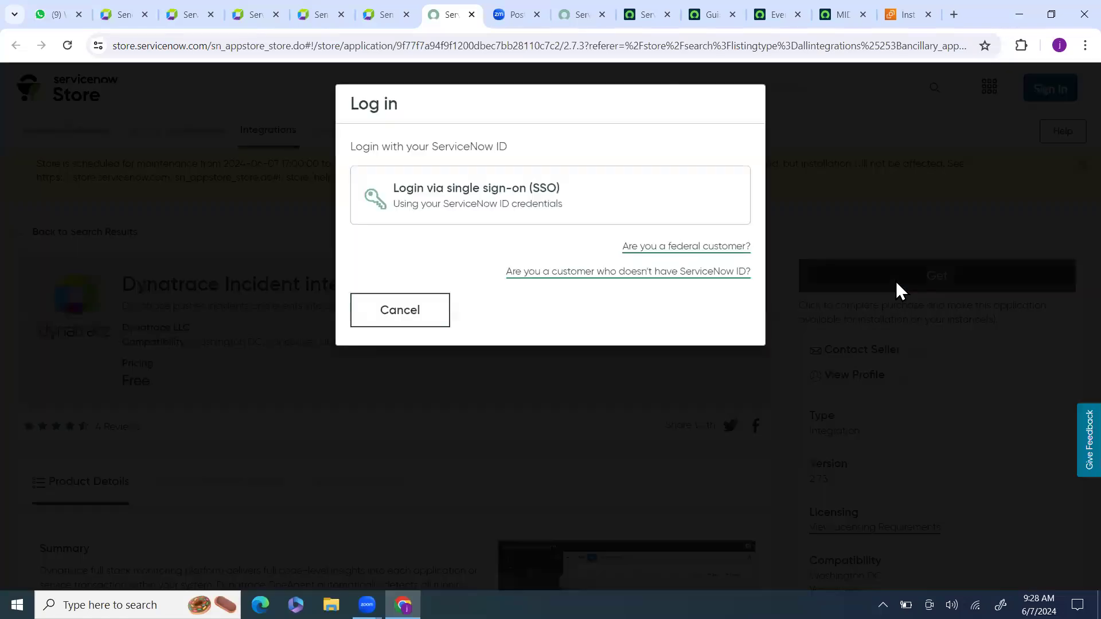
{"action": "left_click", "coordinate": [384, 314]}
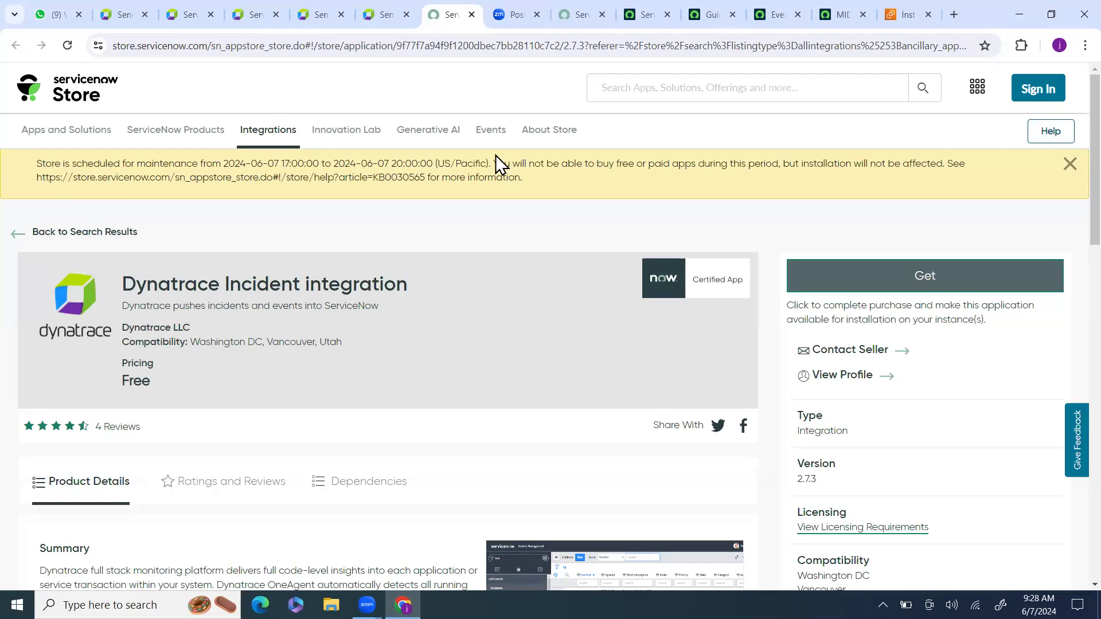
{"action": "left_click", "coordinate": [1070, 168]}
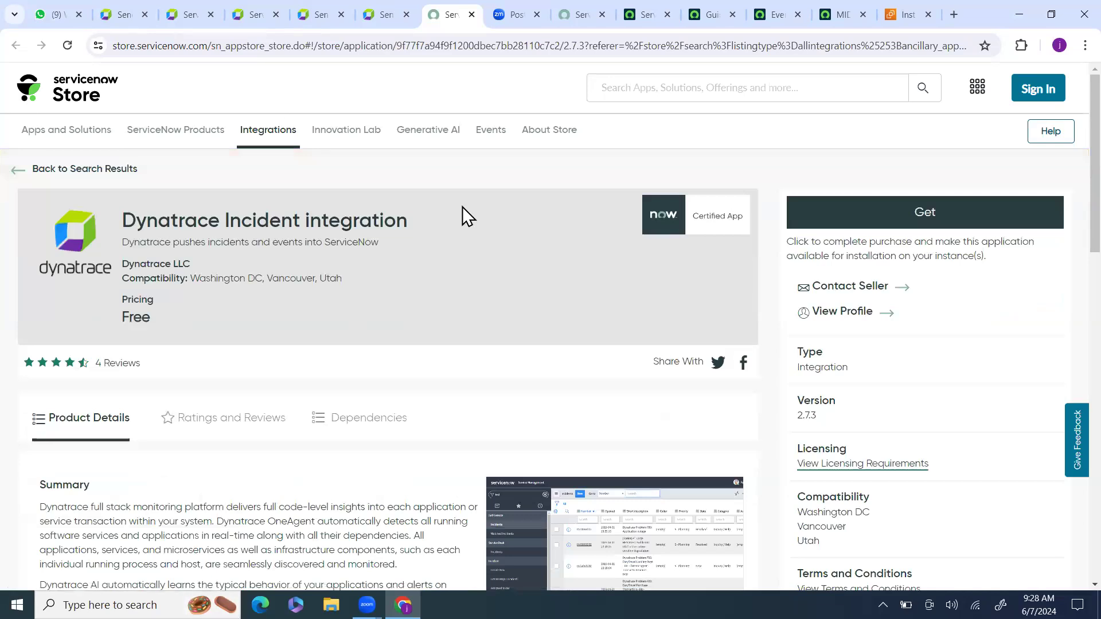
Return to the Dynatrace documentation and read the Incident integration configuration steps for ServiceNow and Dynatrace, including the guided setup and Transform Map
{"action": "left_click", "coordinate": [389, 11]}
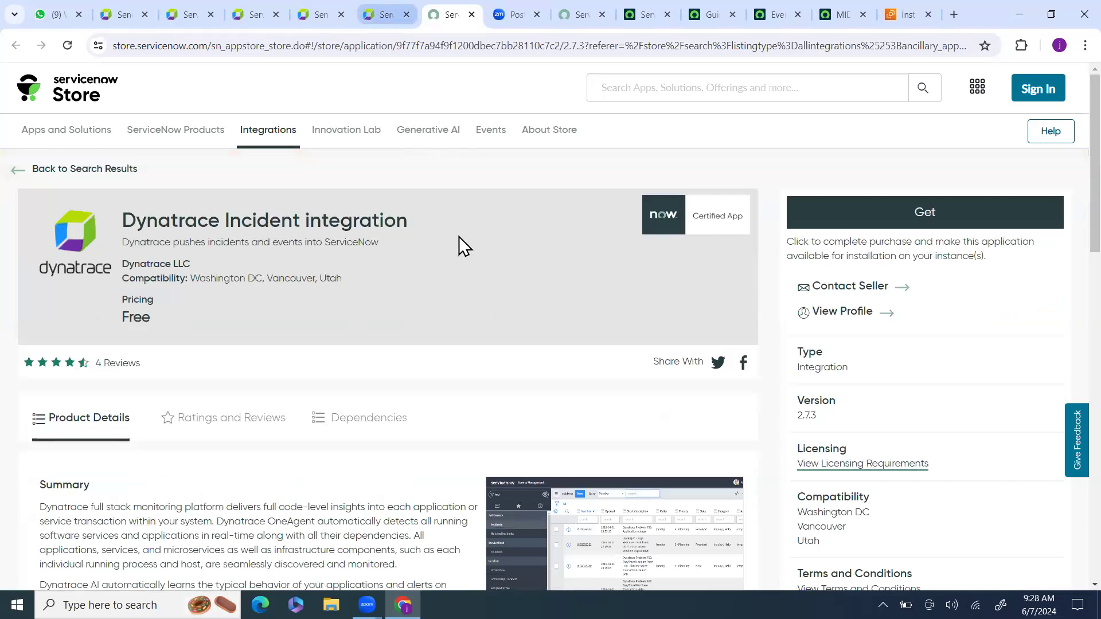
{"action": "scroll", "coordinate": [442, 318], "scroll_direction": "up", "scroll_amount": 1}
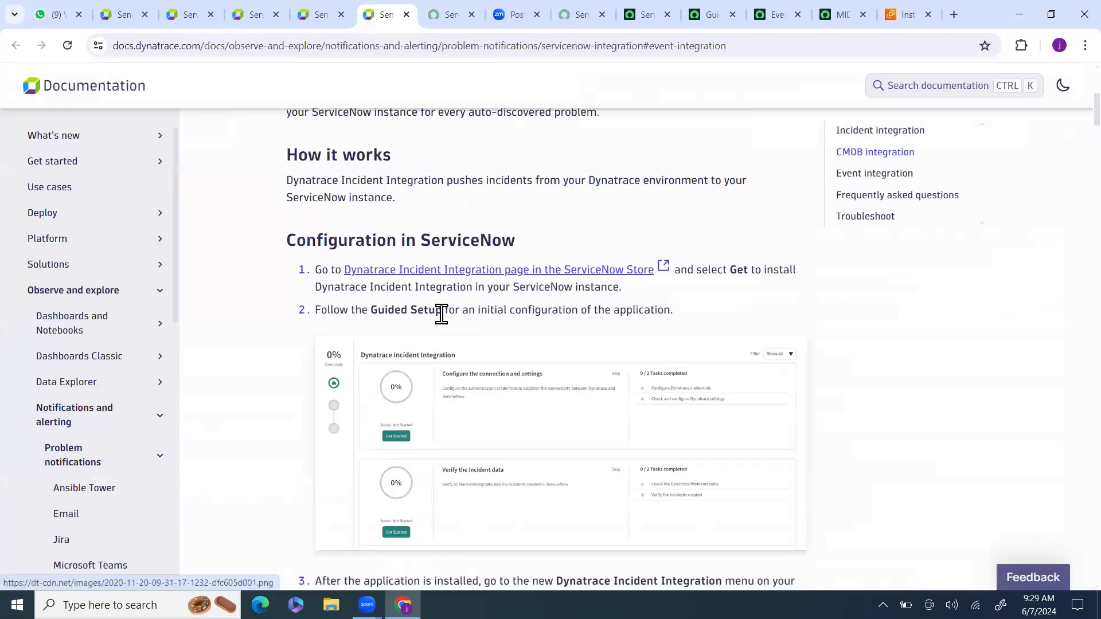
{"action": "scroll", "coordinate": [442, 312], "scroll_direction": "down", "scroll_amount": 5}
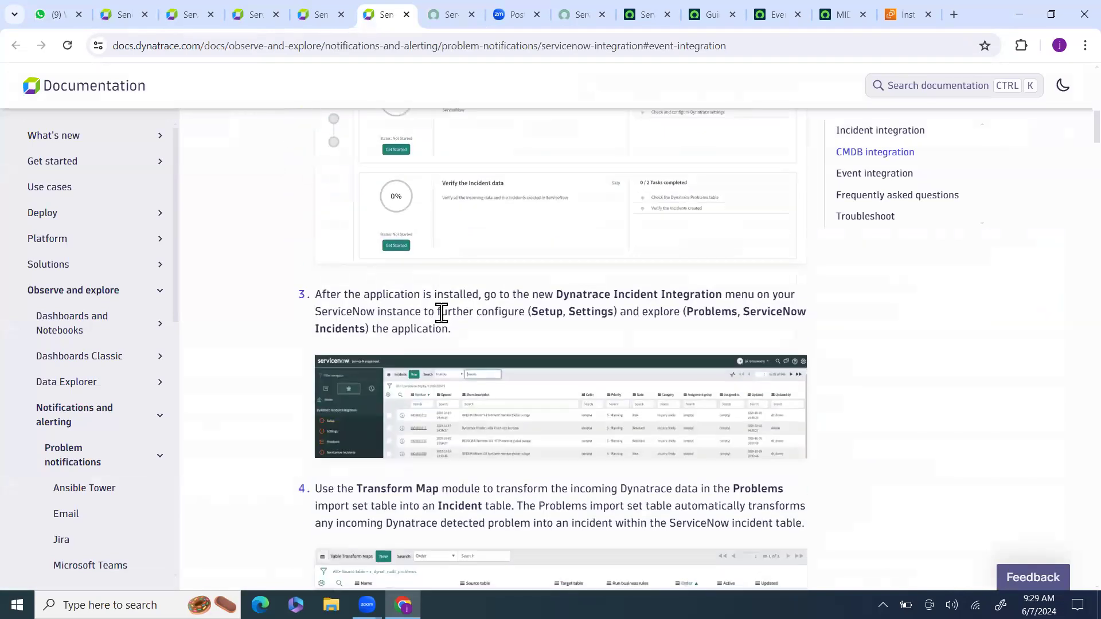
{"action": "scroll", "coordinate": [442, 312], "scroll_direction": "down", "scroll_amount": 5}
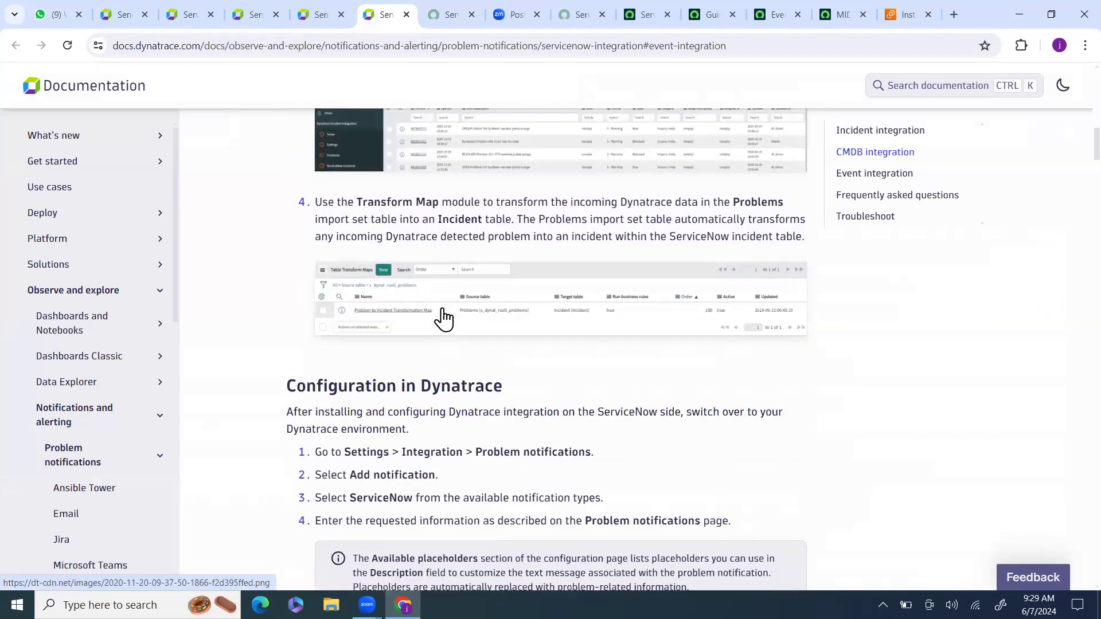
{"action": "scroll", "coordinate": [443, 319], "scroll_direction": "up", "scroll_amount": 4}
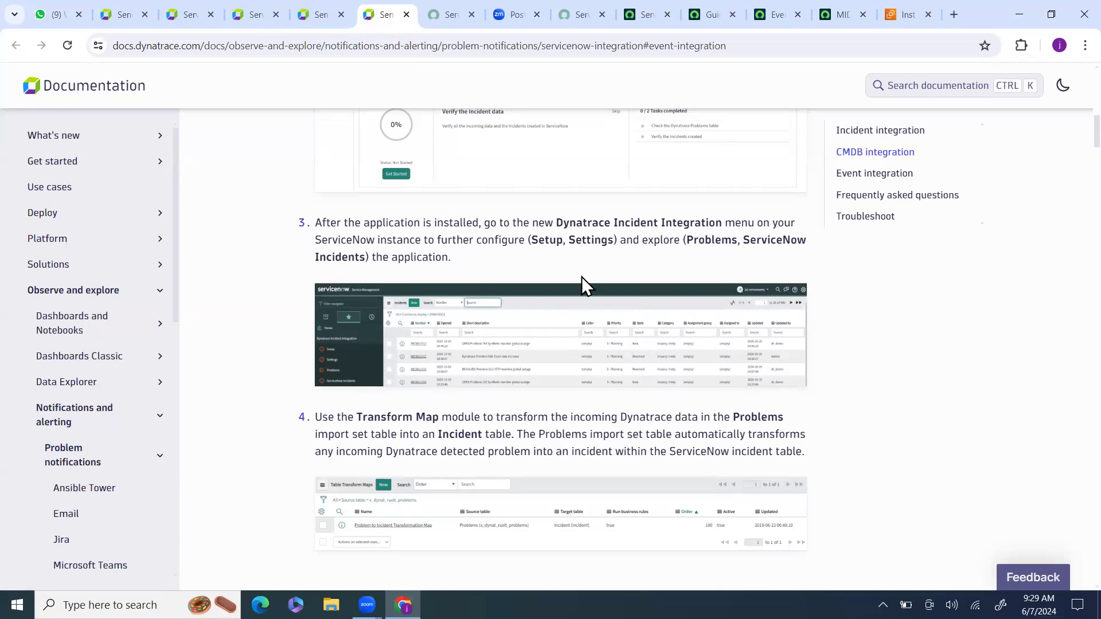
{"action": "scroll", "coordinate": [510, 182], "scroll_direction": "up", "scroll_amount": 3}
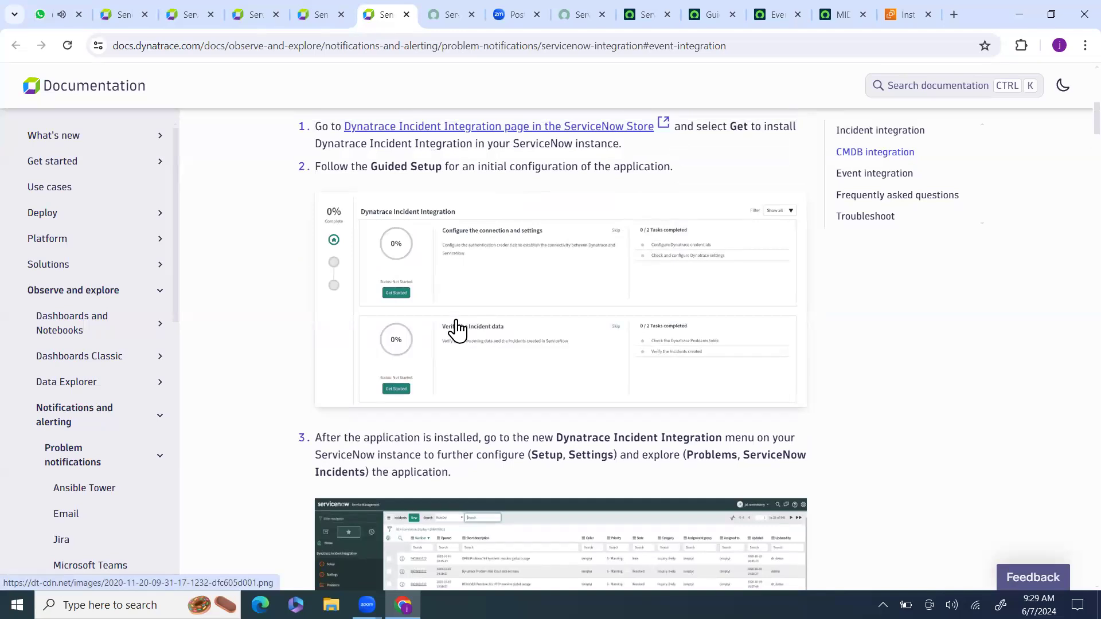
{"action": "scroll", "coordinate": [492, 393], "scroll_direction": "up", "scroll_amount": 3}
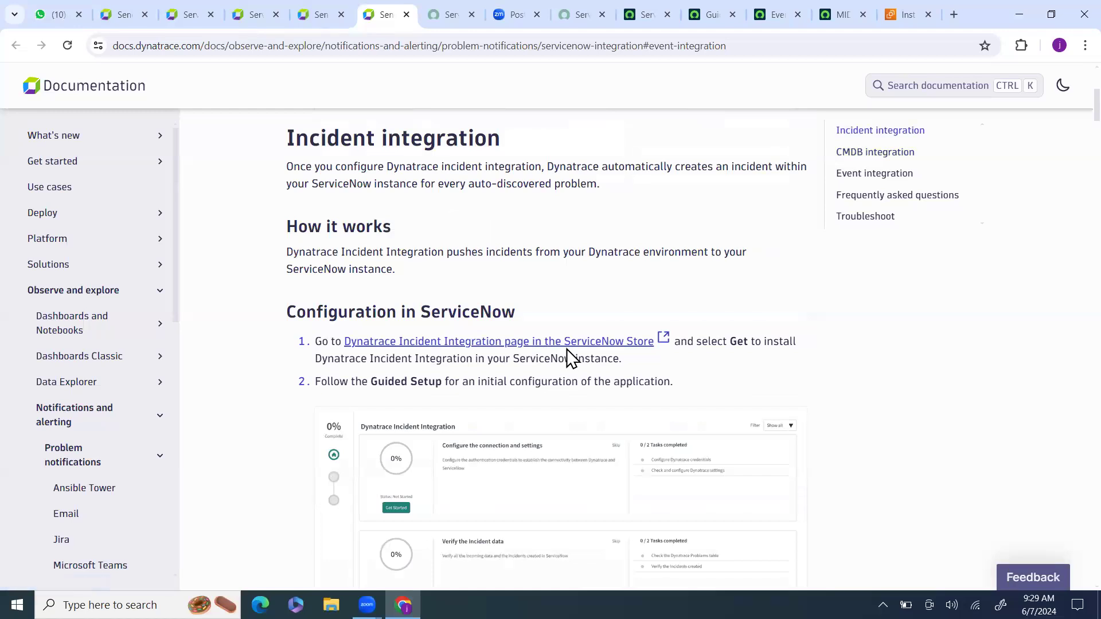
{"action": "scroll", "coordinate": [485, 392], "scroll_direction": "down", "scroll_amount": 4}
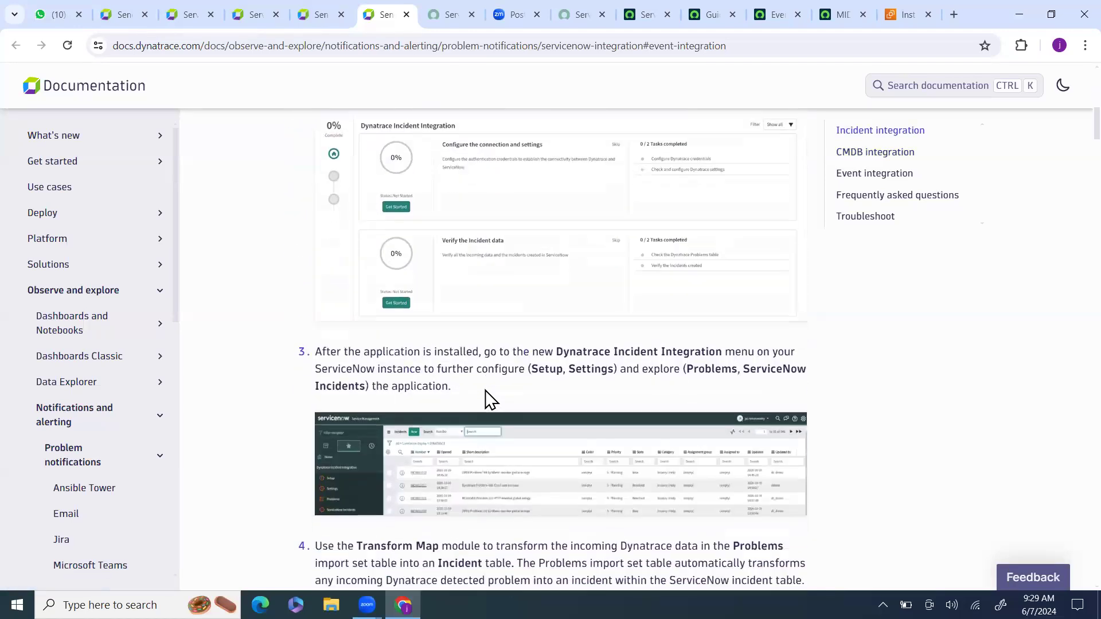
{"action": "scroll", "coordinate": [485, 392], "scroll_direction": "down", "scroll_amount": 3}
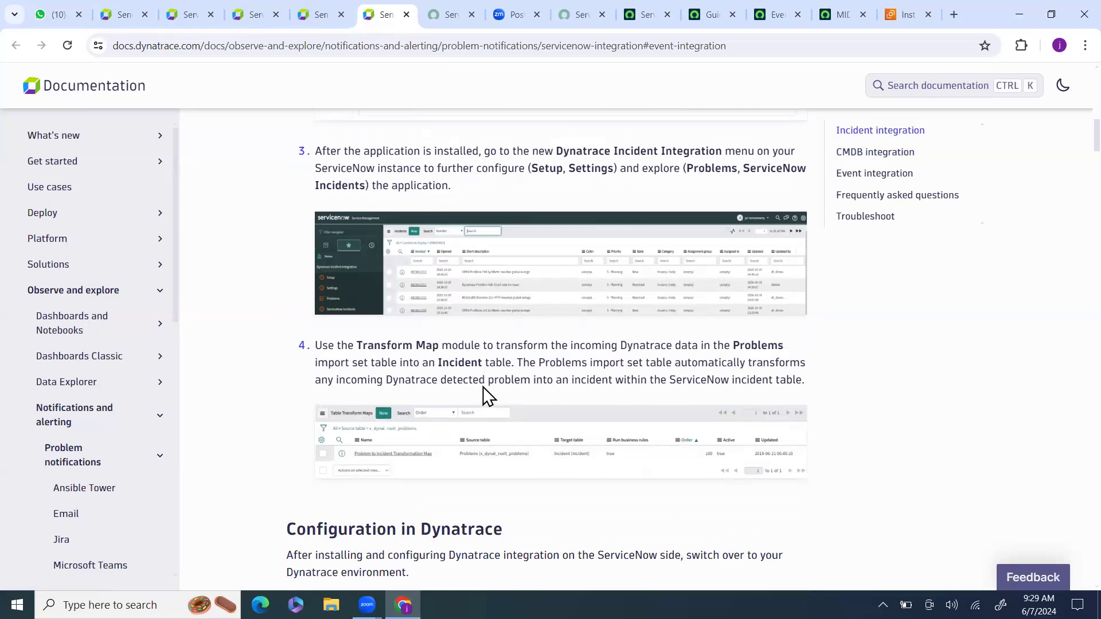
{"action": "scroll", "coordinate": [452, 380], "scroll_direction": "down", "scroll_amount": 3}
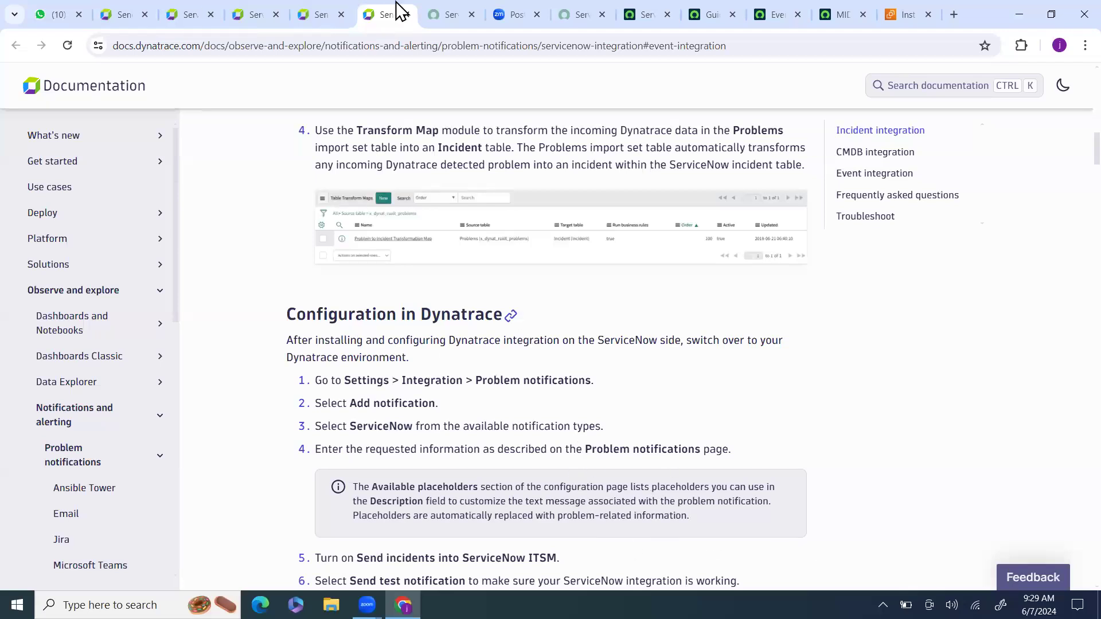
In the Train Sheets service map, inspect the properties of the F5 BIG-IP load balancer and the server directly beneath it
{"action": "mouse_move", "coordinate": [660, 26]}
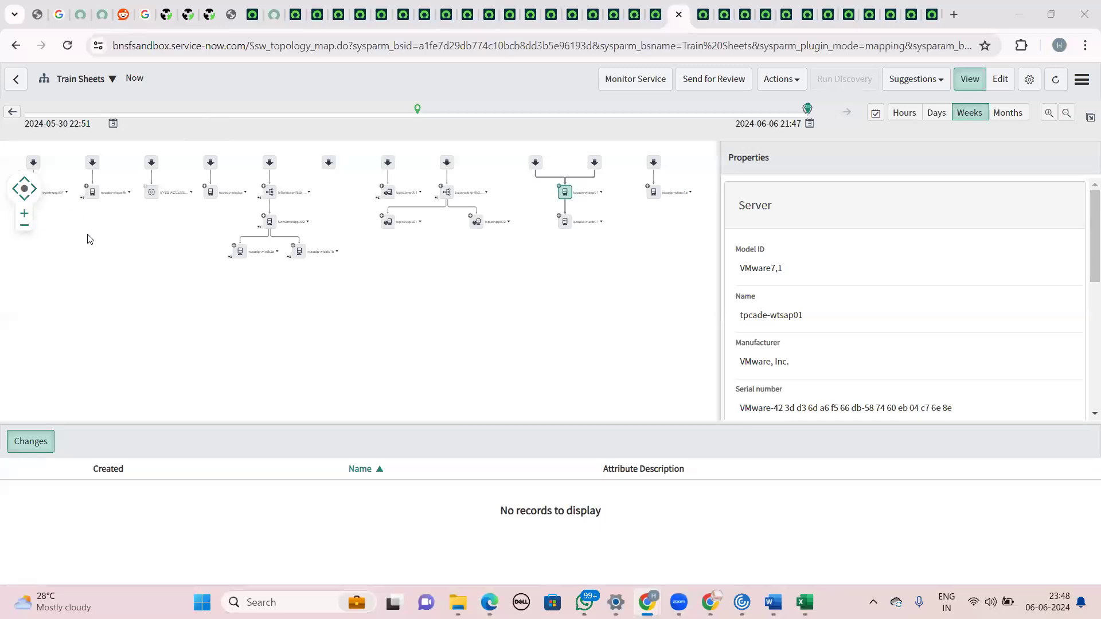
{"action": "left_click", "coordinate": [274, 200]}
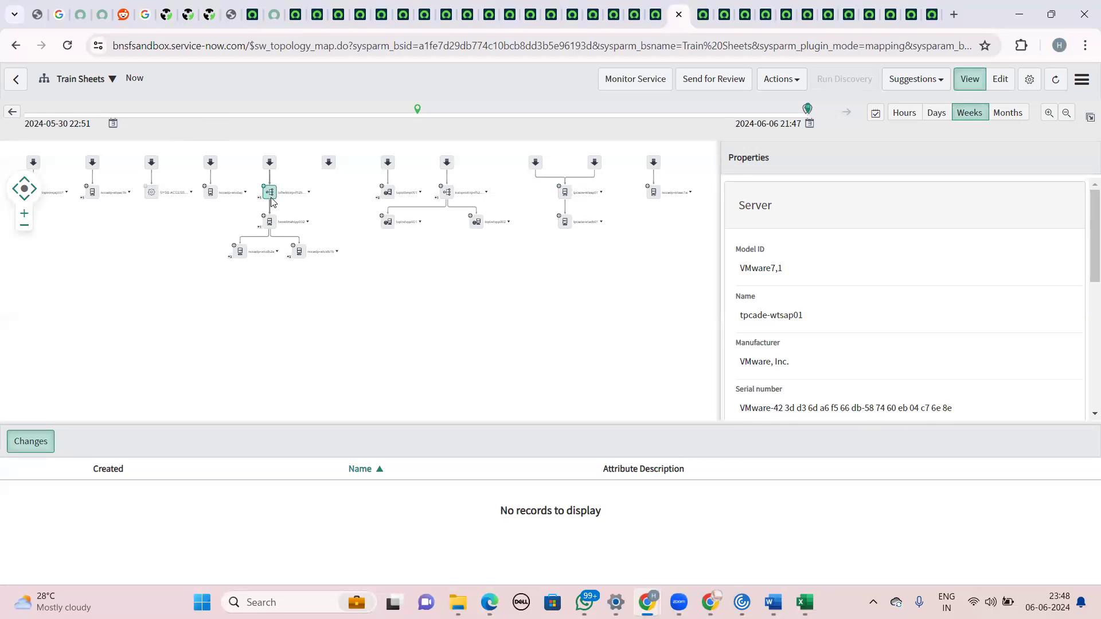
{"action": "scroll", "coordinate": [744, 346], "scroll_direction": "down", "scroll_amount": 3}
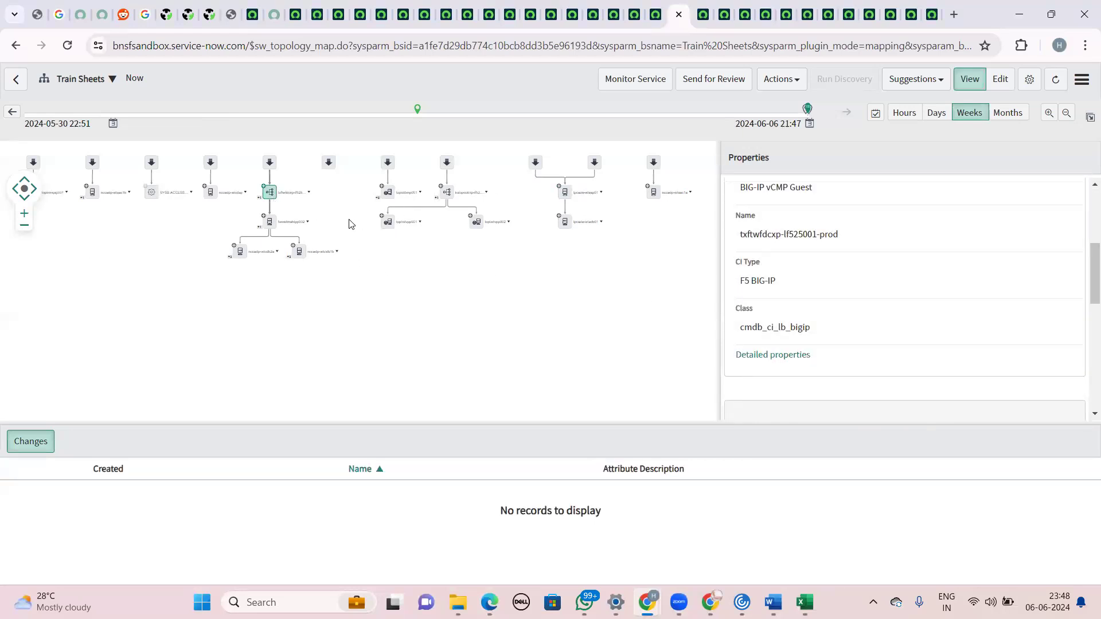
{"action": "left_click", "coordinate": [273, 227]}
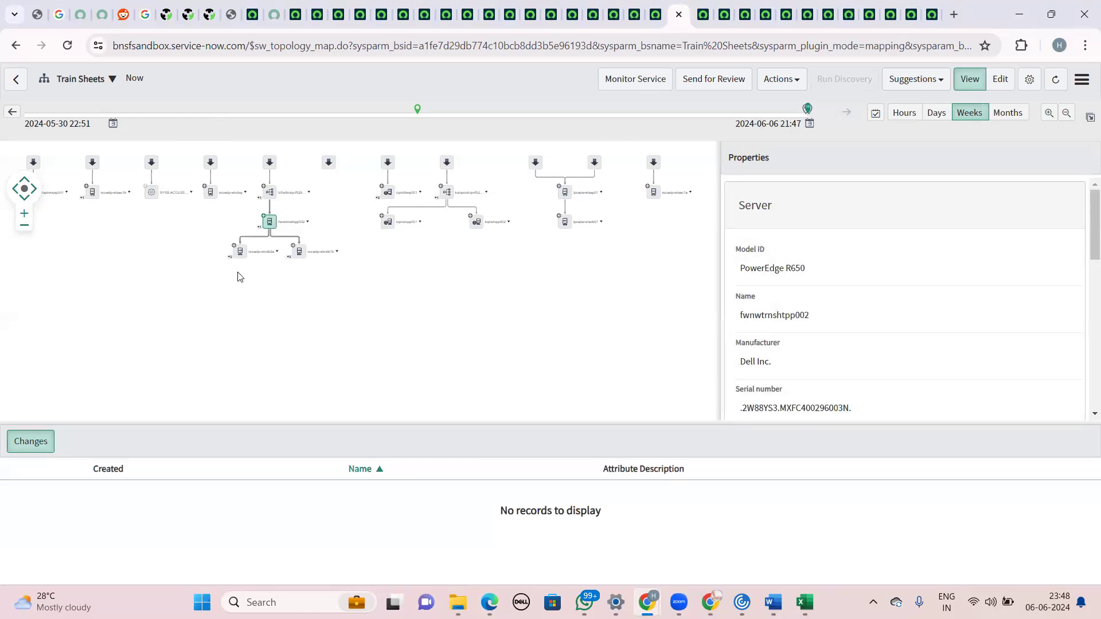
Inspect the properties of the two bottom-level servers beneath the load balancer in the Train Sheets map, and reselect the load balancer
{"action": "left_click", "coordinate": [240, 253]}
{"action": "left_click", "coordinate": [298, 253]}
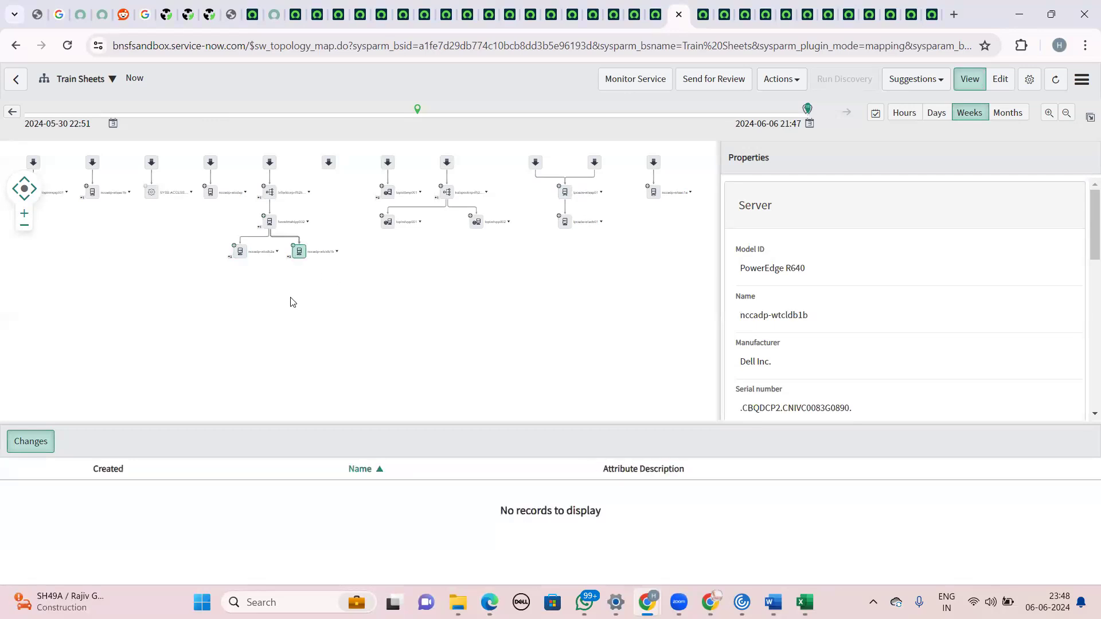
{"action": "scroll", "coordinate": [866, 321], "scroll_direction": "down", "scroll_amount": 4}
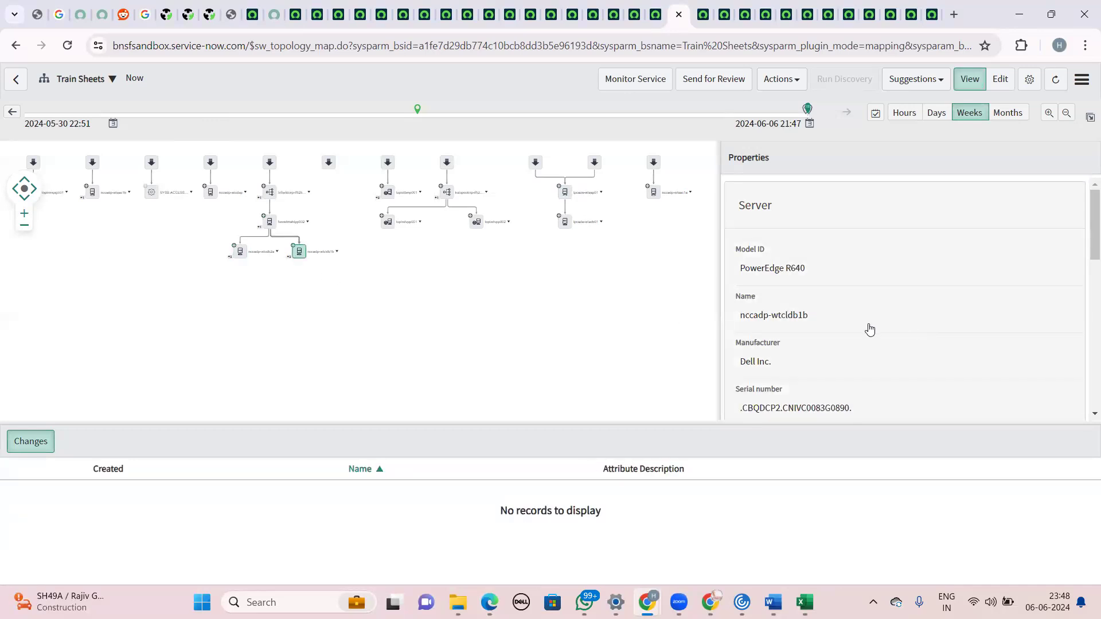
{"action": "scroll", "coordinate": [856, 326], "scroll_direction": "down", "scroll_amount": 4}
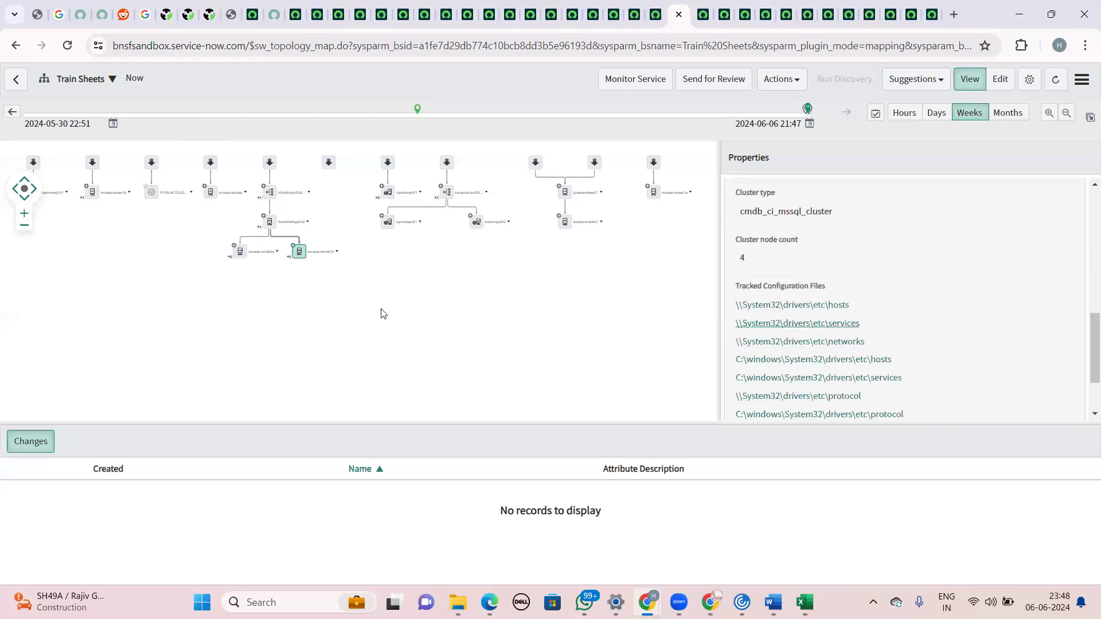
{"action": "left_click", "coordinate": [271, 194]}
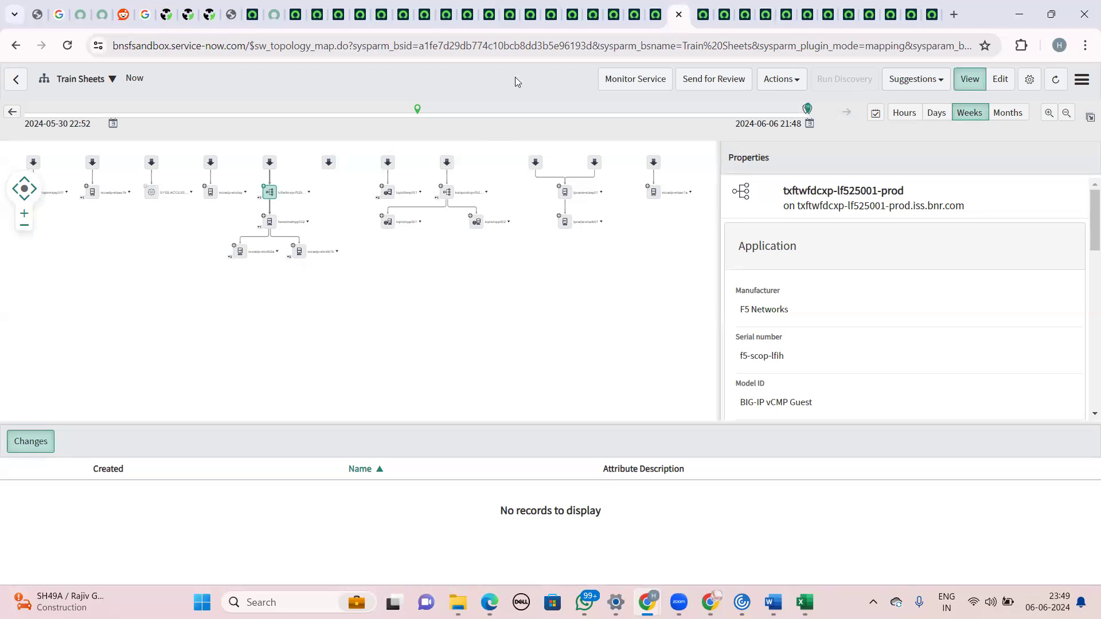
Switch to the Operator Workspace and open the service details of Train Sheets from the most critical group
{"action": "left_click", "coordinate": [720, 13]}
{"action": "left_click", "coordinate": [744, 9]}
{"action": "left_click", "coordinate": [766, 9]}
{"action": "left_click", "coordinate": [787, 8]}
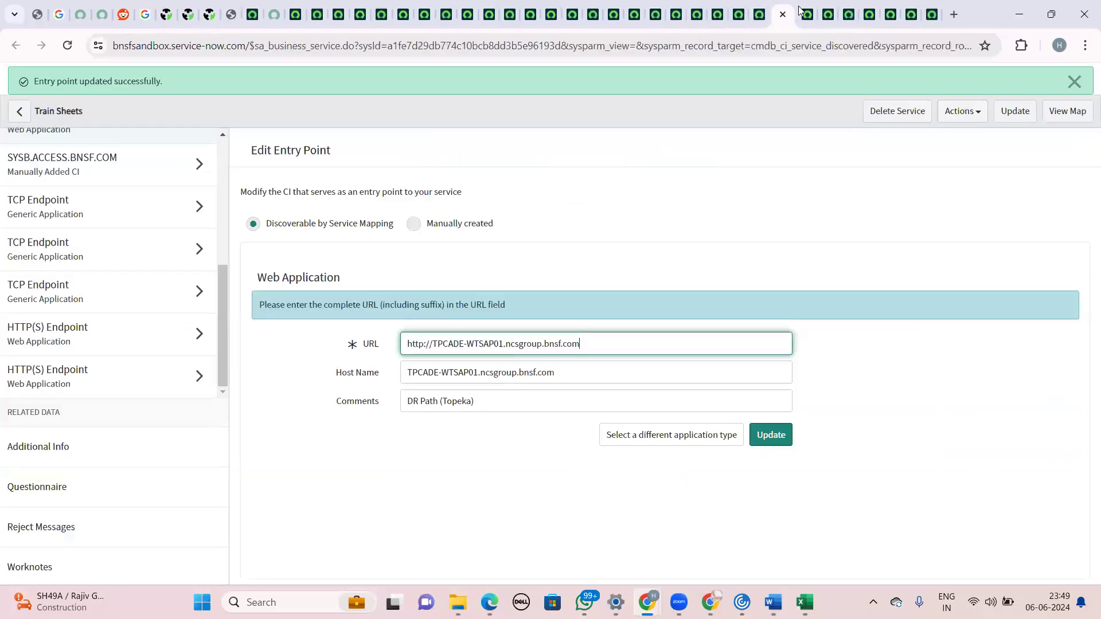
{"action": "left_click", "coordinate": [810, 8]}
{"action": "left_click", "coordinate": [827, 9]}
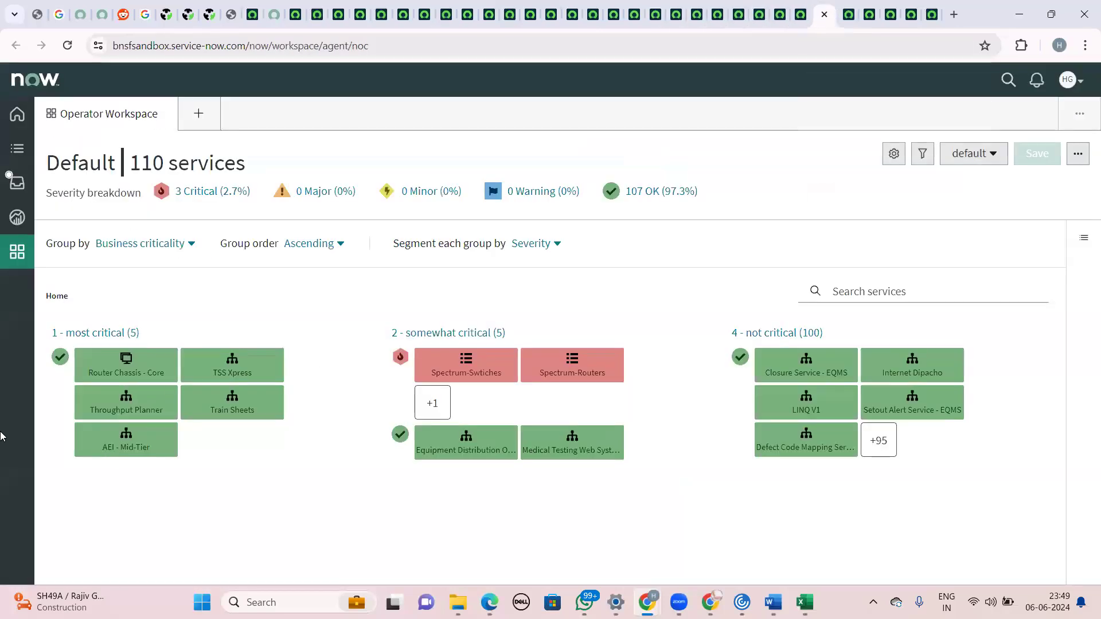
{"action": "left_click", "coordinate": [232, 409]}
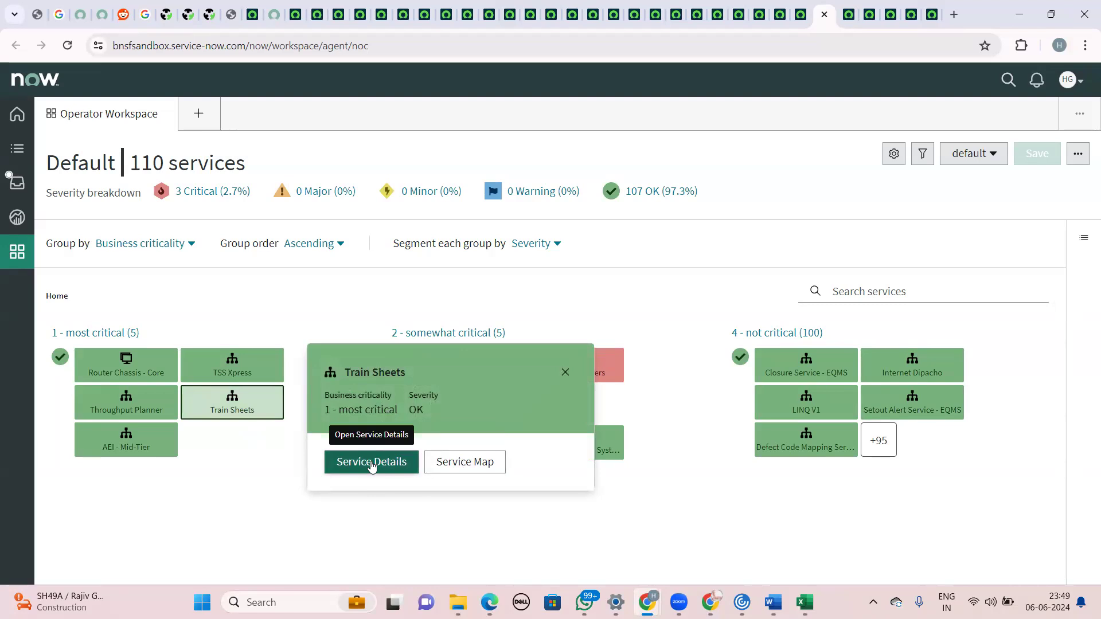
{"action": "left_click", "coordinate": [372, 463]}
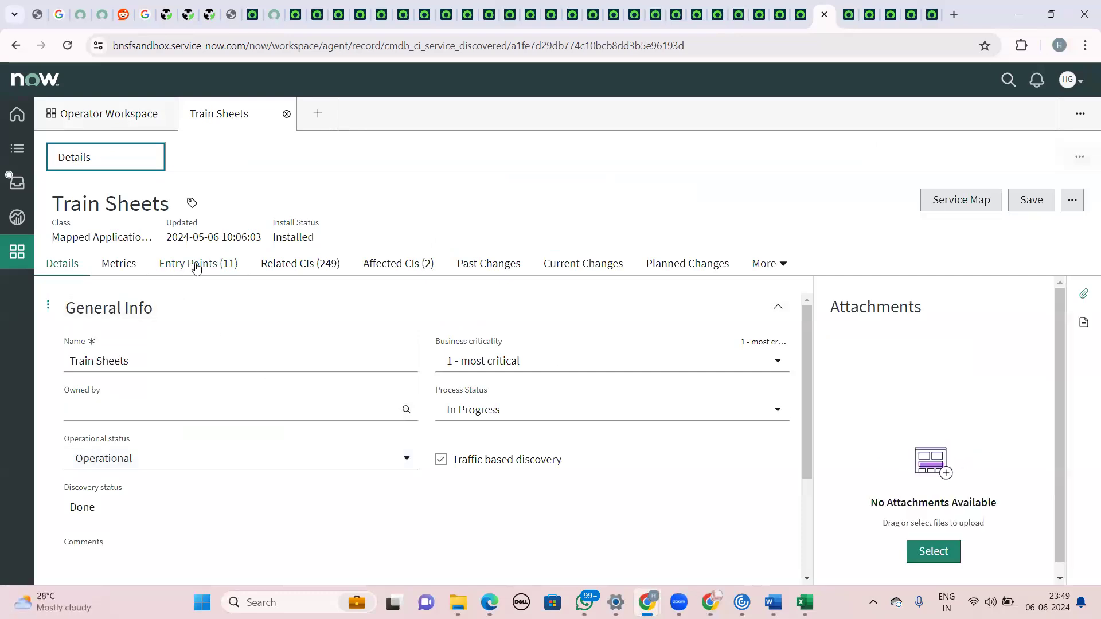
Look through the related CIs of the Train Sheets service and their classes
{"action": "left_click", "coordinate": [275, 264]}
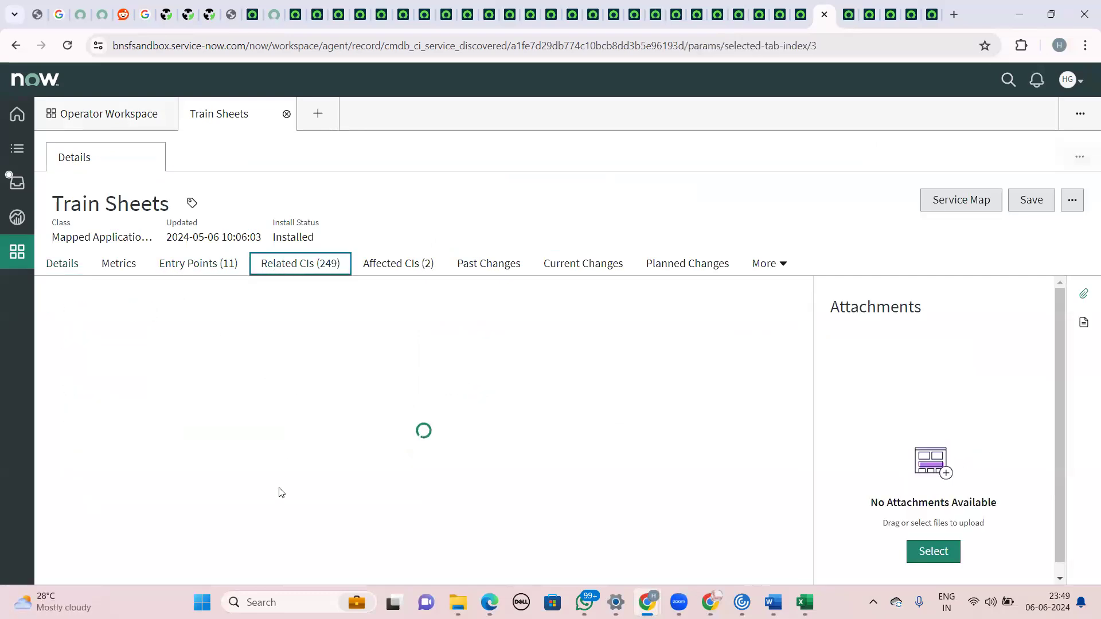
{"action": "scroll", "coordinate": [249, 504], "scroll_direction": "down", "scroll_amount": 3}
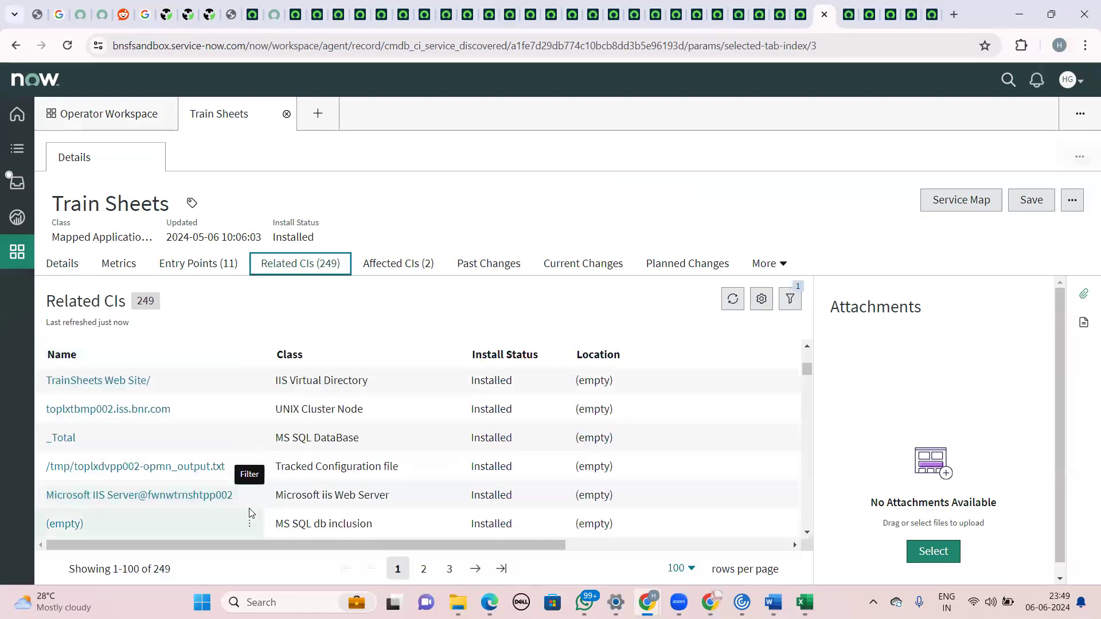
{"action": "scroll", "coordinate": [249, 509], "scroll_direction": "down", "scroll_amount": 10}
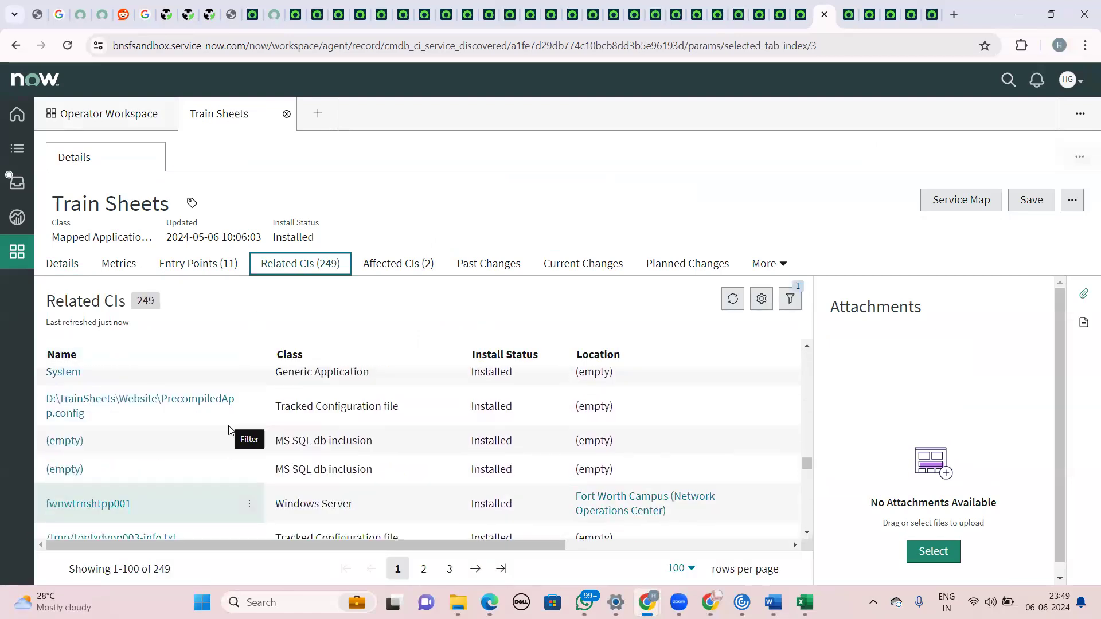
{"action": "scroll", "coordinate": [228, 430], "scroll_direction": "down", "scroll_amount": 3}
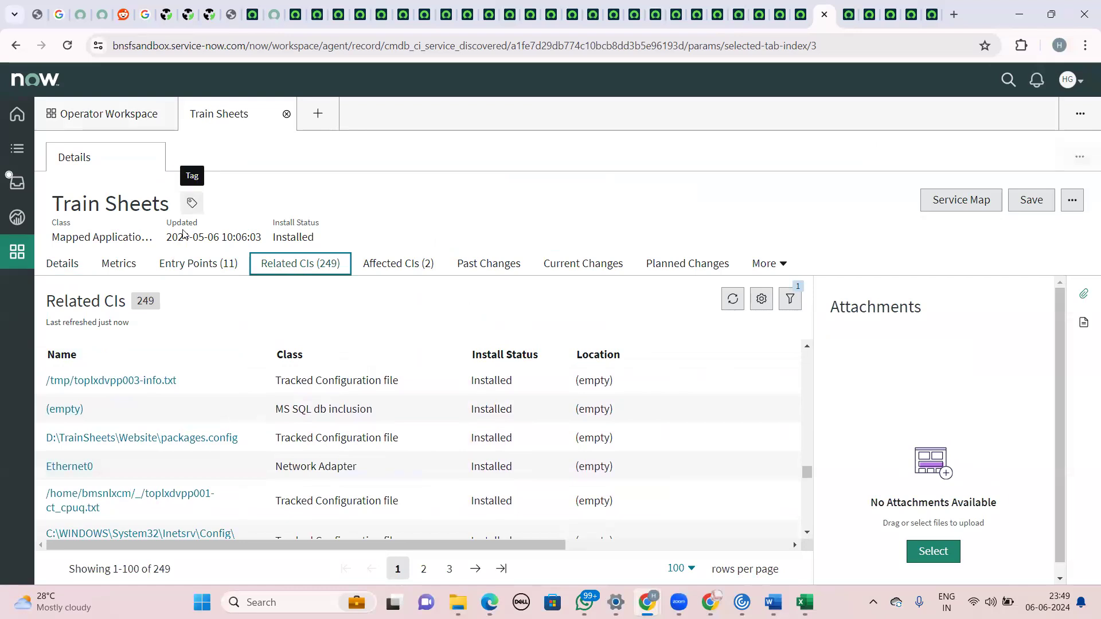
{"action": "scroll", "coordinate": [171, 500], "scroll_direction": "down", "scroll_amount": 3}
{"action": "scroll", "coordinate": [171, 499], "scroll_direction": "down", "scroll_amount": 10}
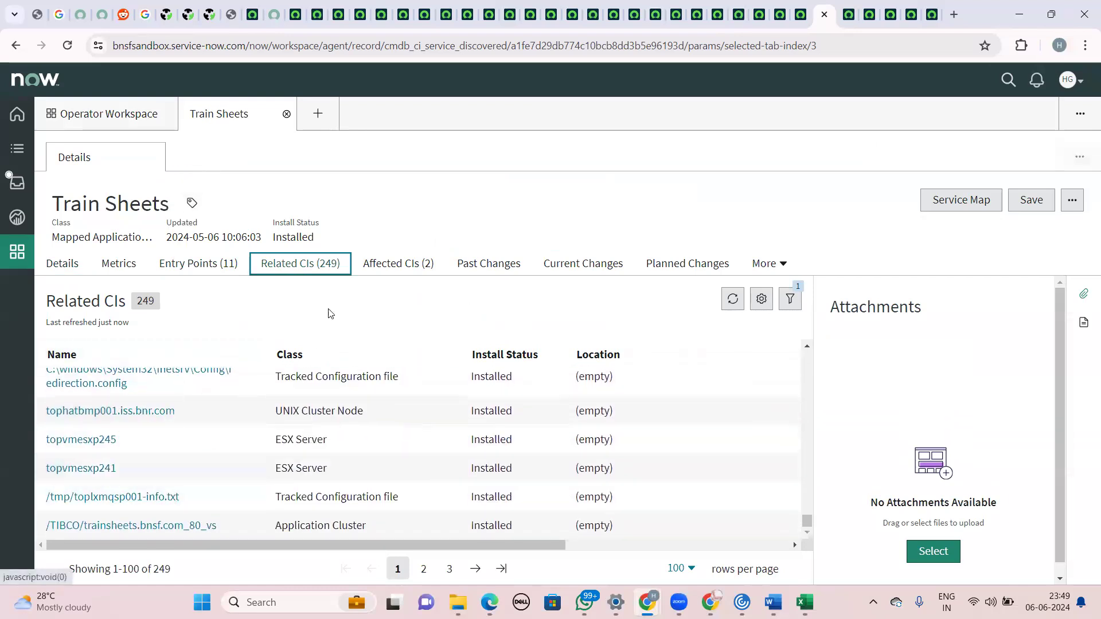
Check the affected CIs of Train Sheets, return to its general details and show the additional related lists
{"action": "left_click", "coordinate": [375, 273]}
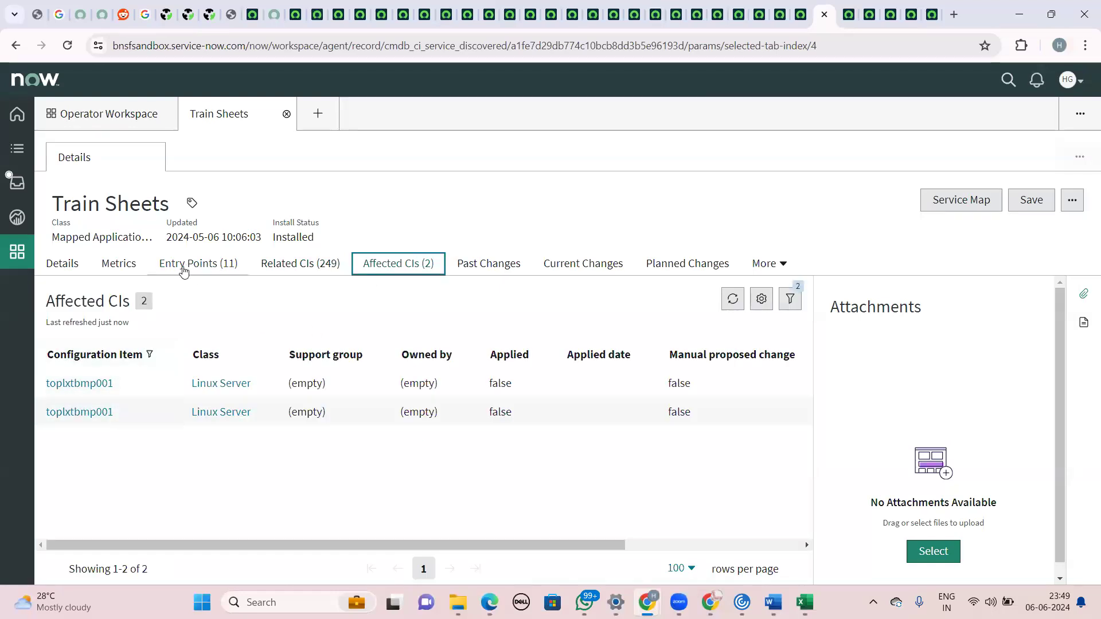
{"action": "left_click", "coordinate": [67, 268]}
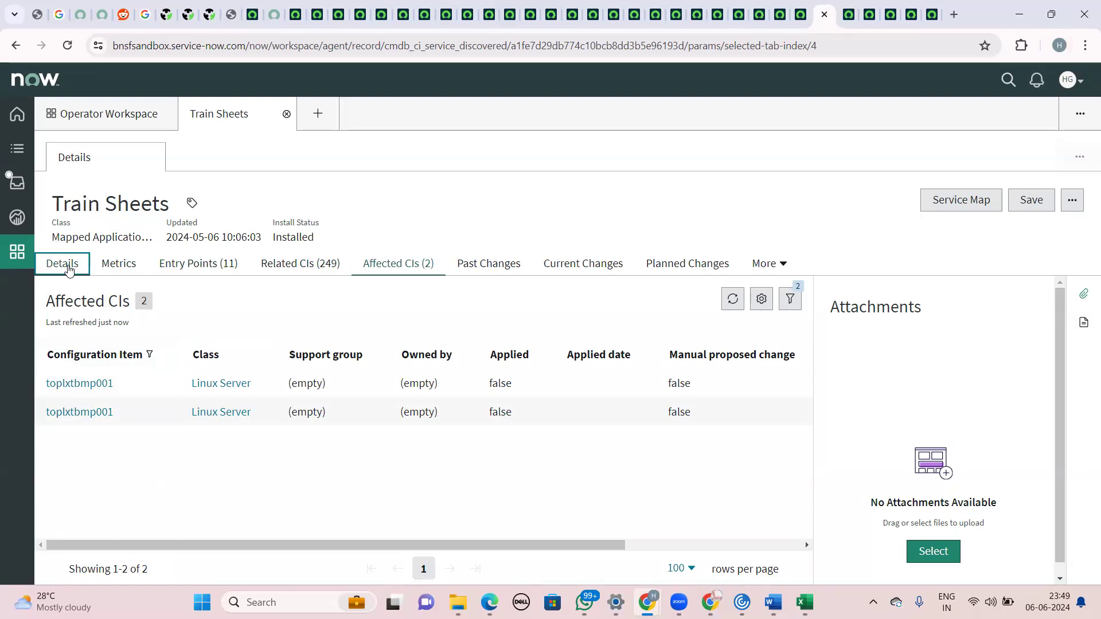
{"action": "left_click", "coordinate": [768, 265]}
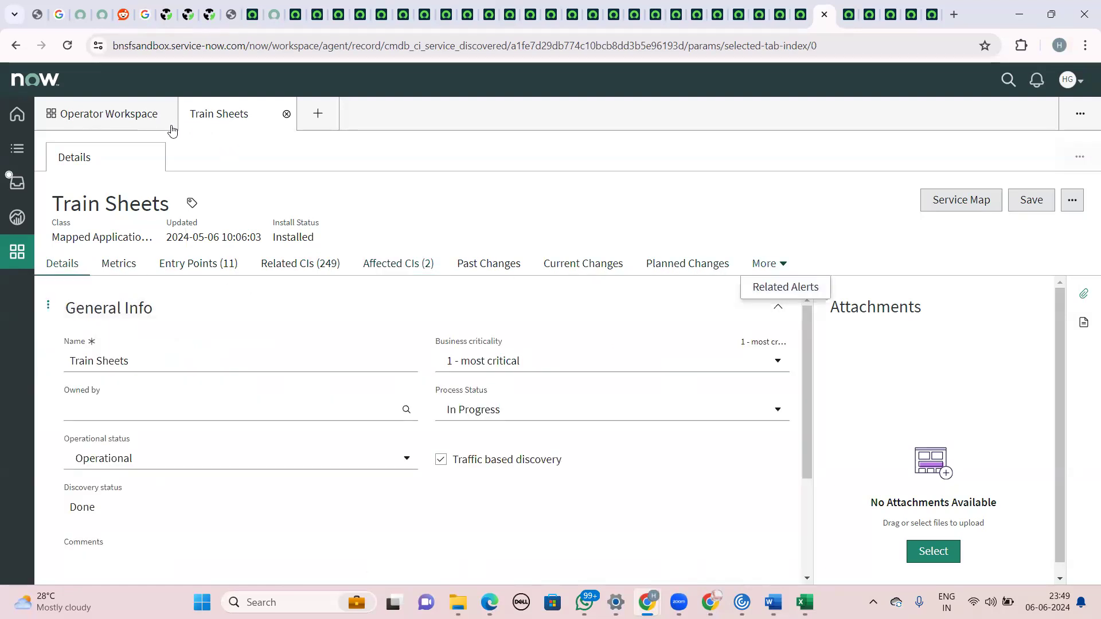
Open the service details of the Spectrum-Swtiches alert group from the Operator Workspace and check its related alerts
{"action": "left_click", "coordinate": [116, 123]}
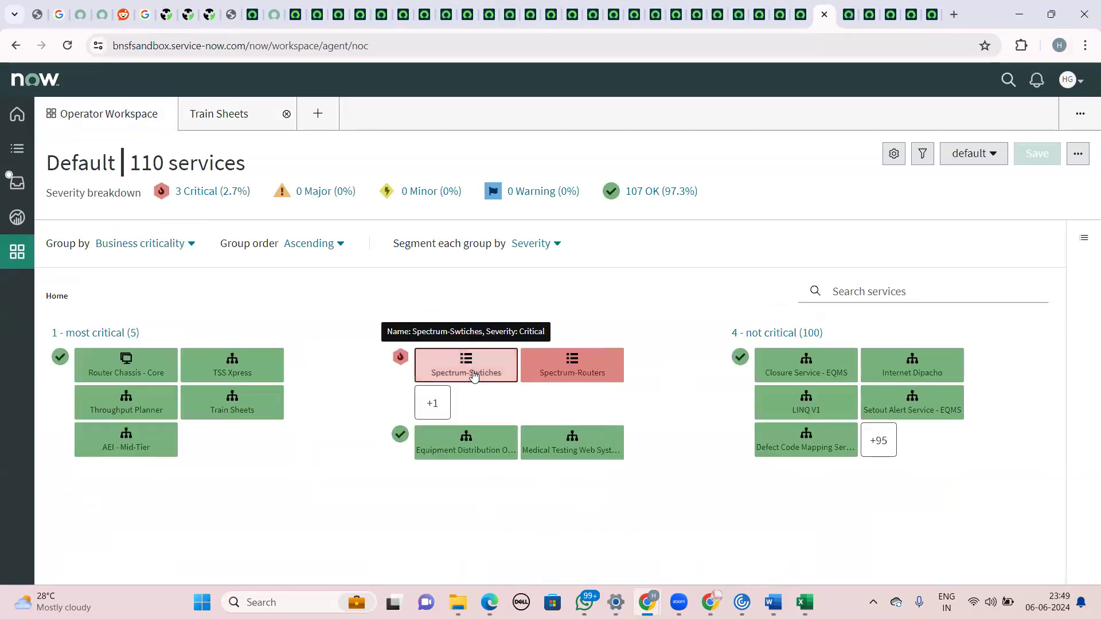
{"action": "left_click", "coordinate": [474, 373]}
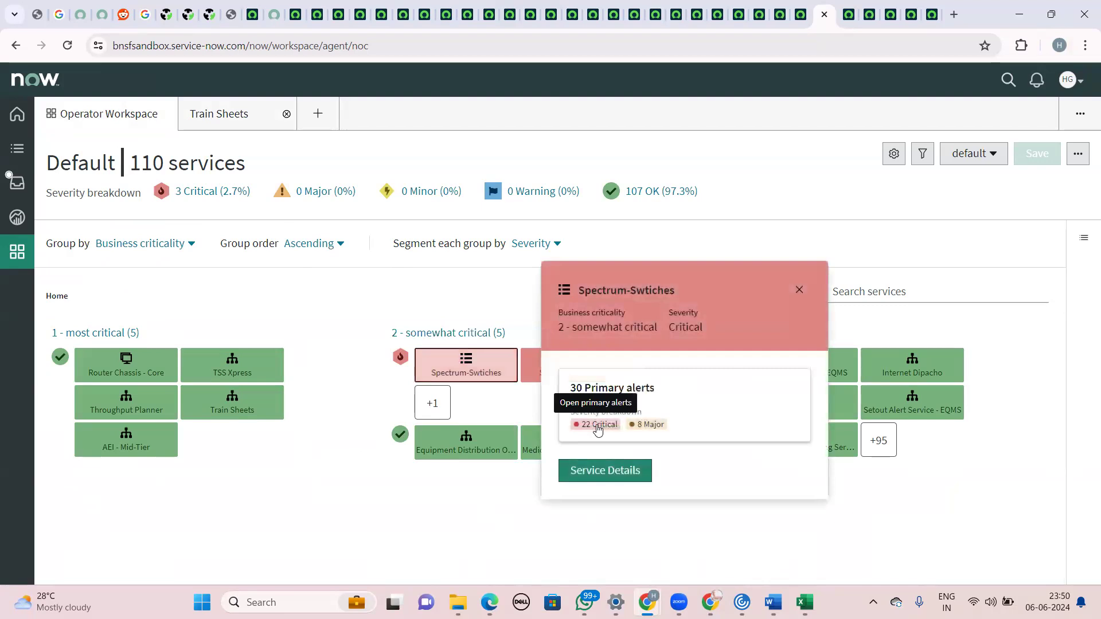
{"action": "left_click", "coordinate": [599, 470]}
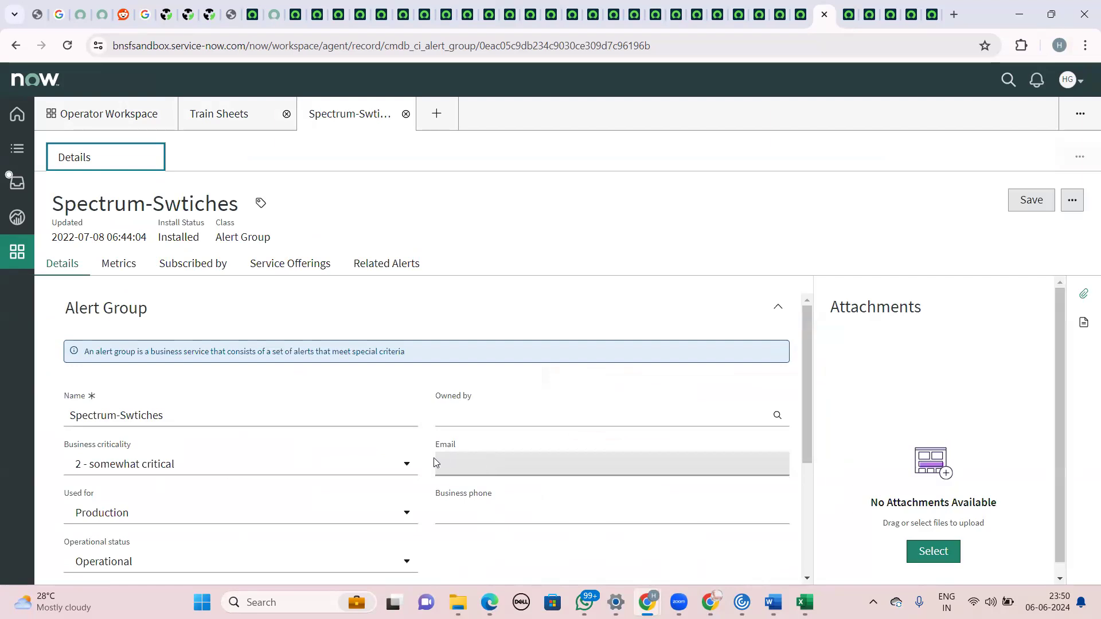
{"action": "left_click", "coordinate": [392, 267]}
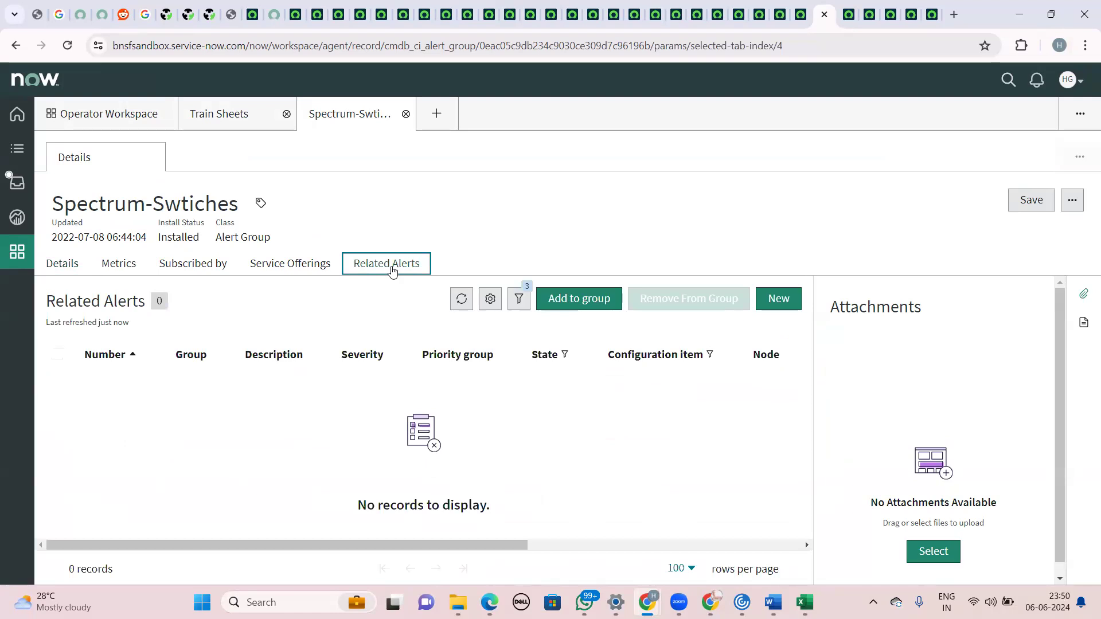
{"action": "left_click", "coordinate": [63, 264]}
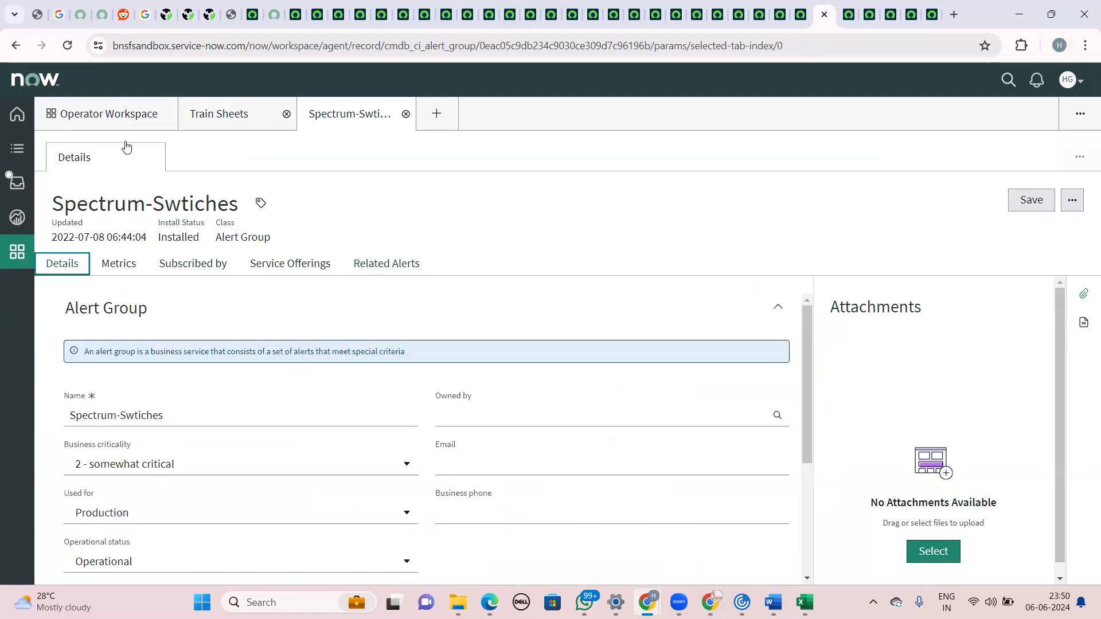
Return to the Operator Workspace overview and view the primary alert summaries of Spectrum-Swtiches and Spectrum-Routers
{"action": "left_click", "coordinate": [122, 120]}
{"action": "left_click", "coordinate": [466, 365]}
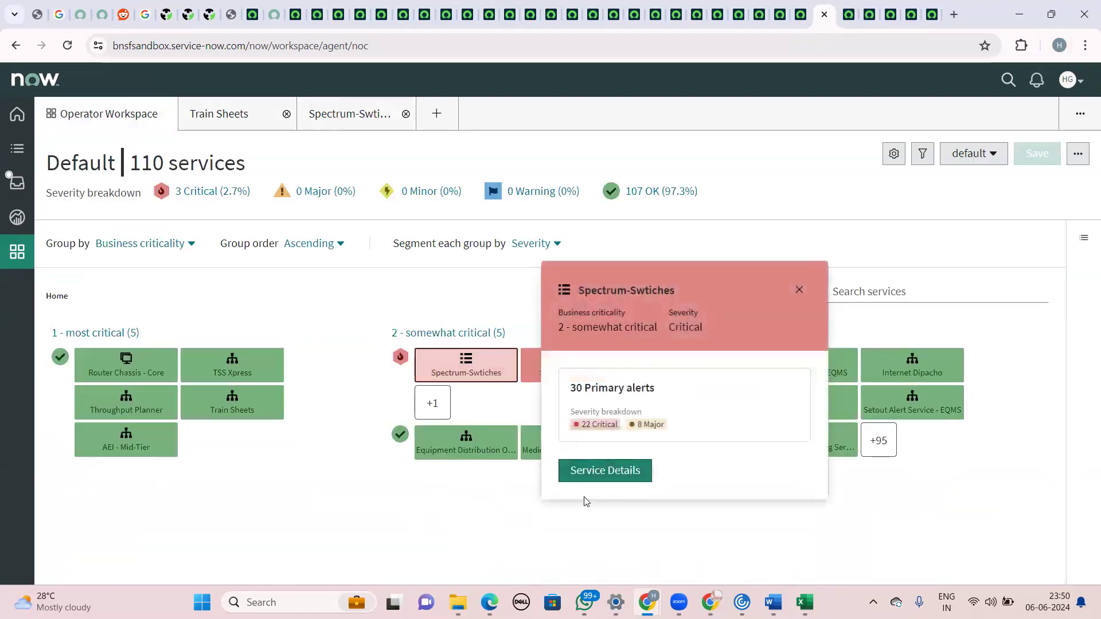
{"action": "left_click", "coordinate": [480, 503]}
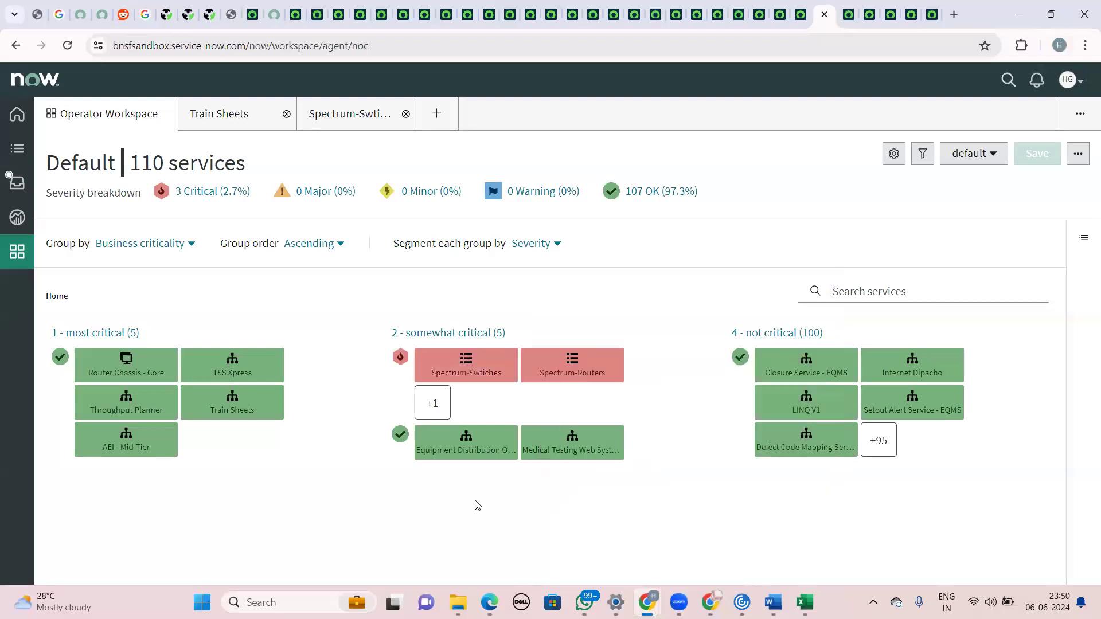
{"action": "left_click", "coordinate": [549, 370]}
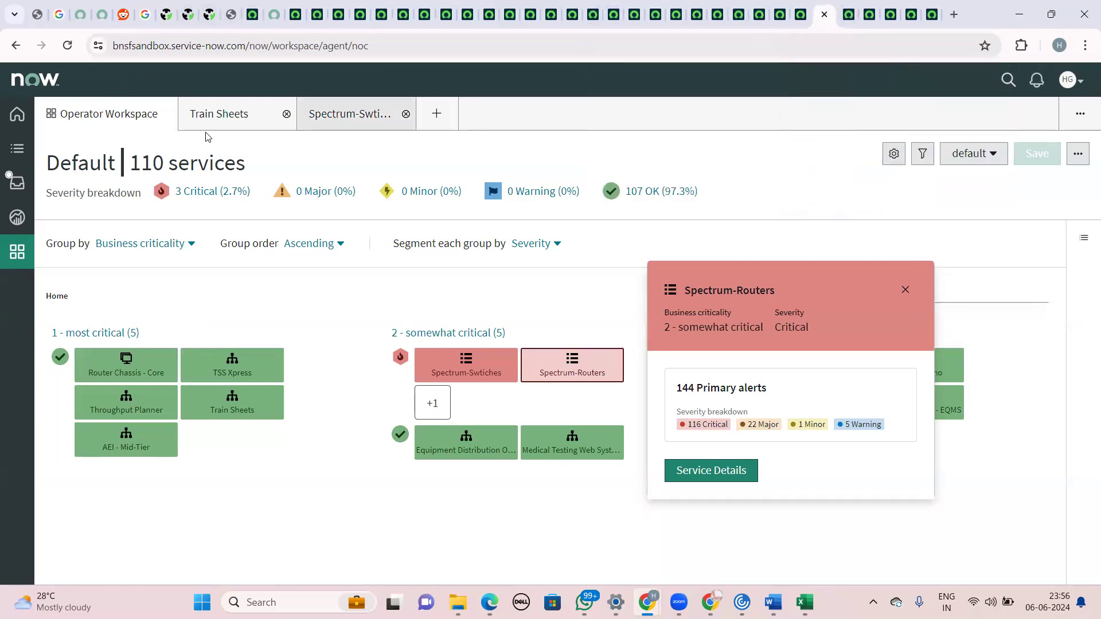
Switch to the Discovery Patterns list and browse the discovery modules in the application navigator
{"action": "left_click", "coordinate": [675, 6]}
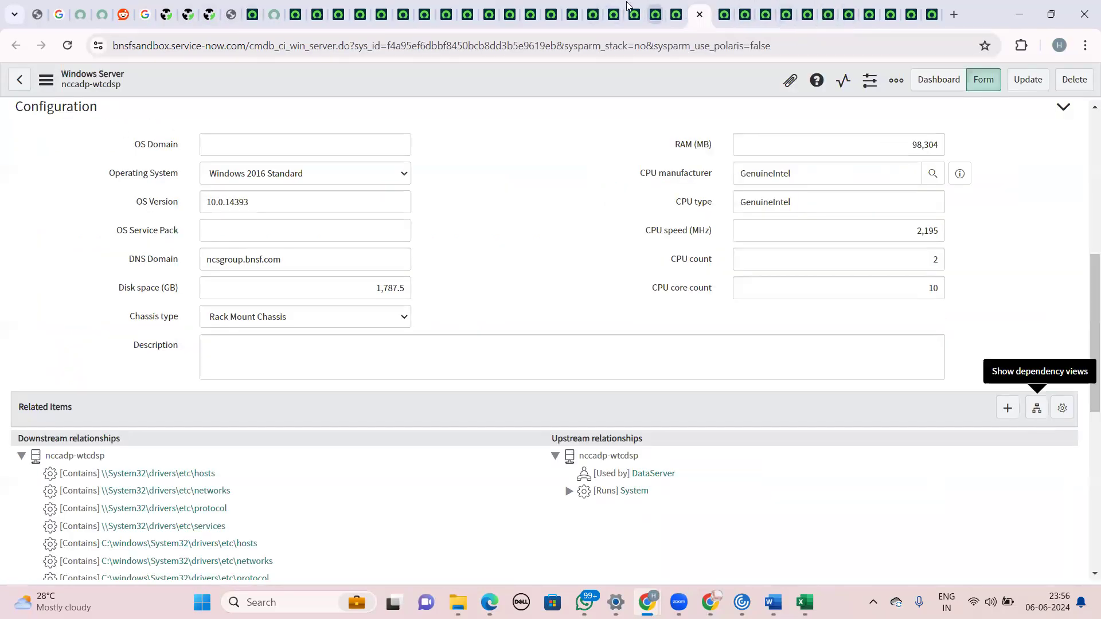
{"action": "left_click", "coordinate": [654, 6]}
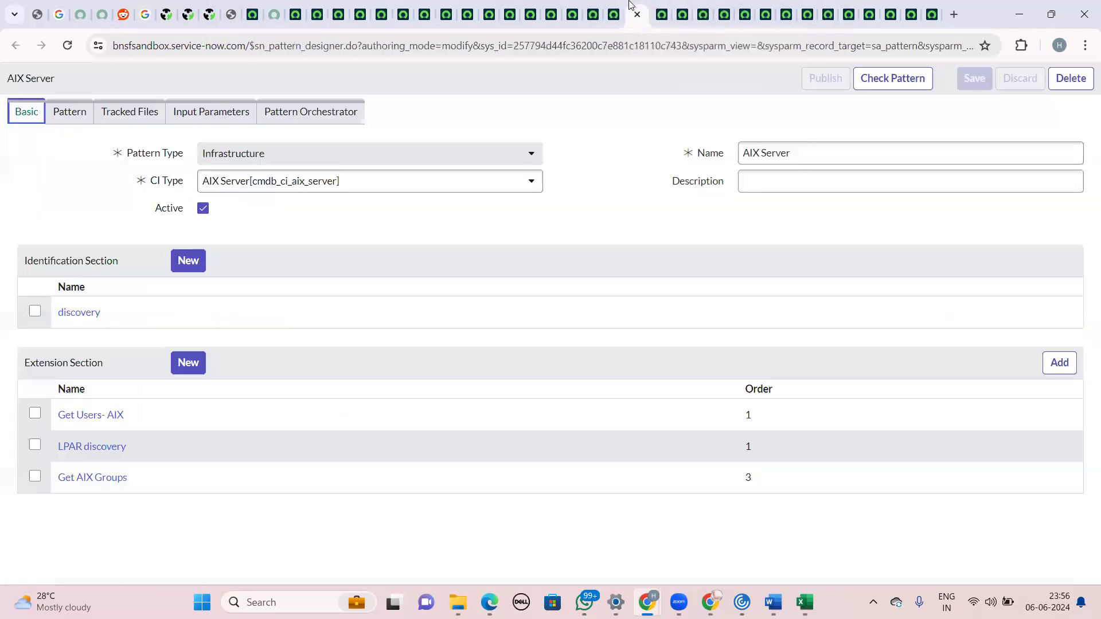
{"action": "left_click", "coordinate": [621, 7]}
{"action": "left_click", "coordinate": [599, 6]}
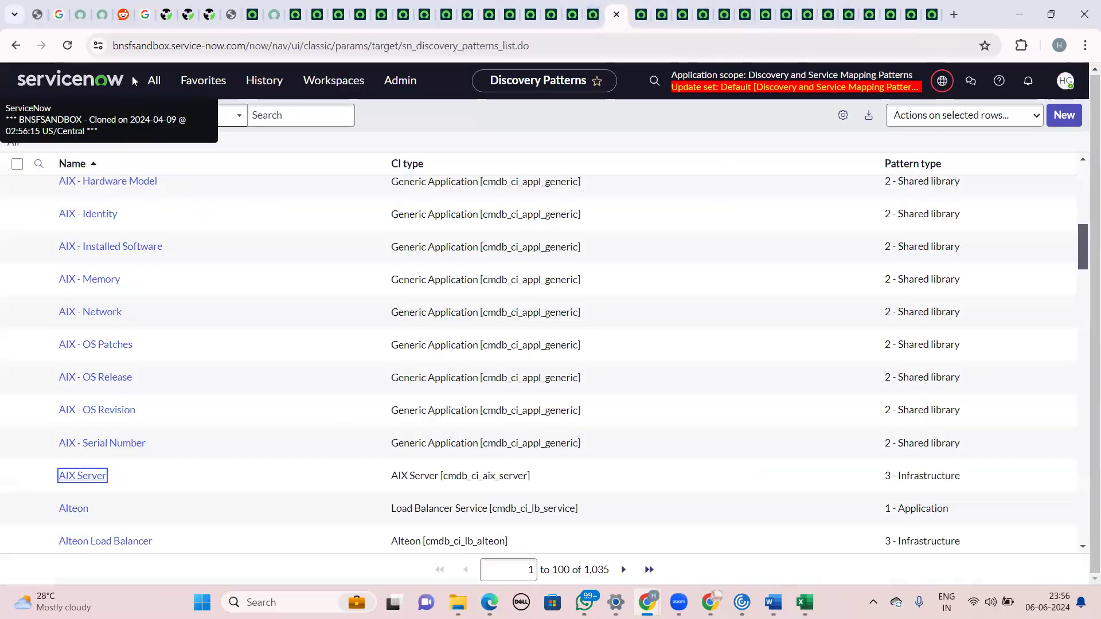
{"action": "left_click", "coordinate": [154, 81]}
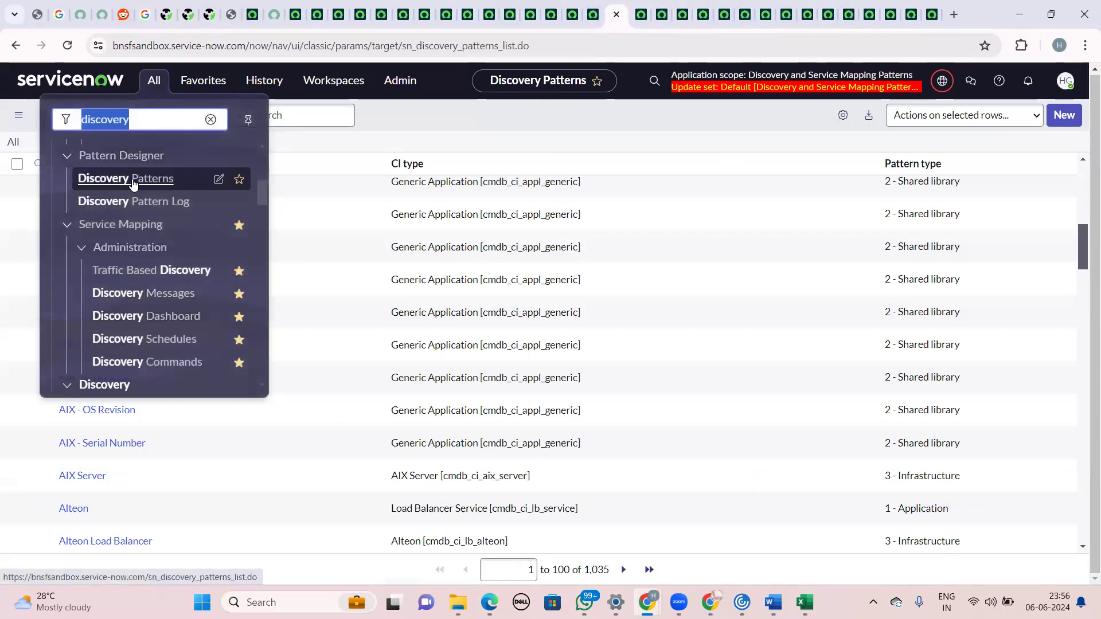
{"action": "scroll", "coordinate": [115, 189], "scroll_direction": "down", "scroll_amount": 4}
{"action": "scroll", "coordinate": [133, 183], "scroll_direction": "up", "scroll_amount": 3}
{"action": "scroll", "coordinate": [133, 184], "scroll_direction": "down", "scroll_amount": 7}
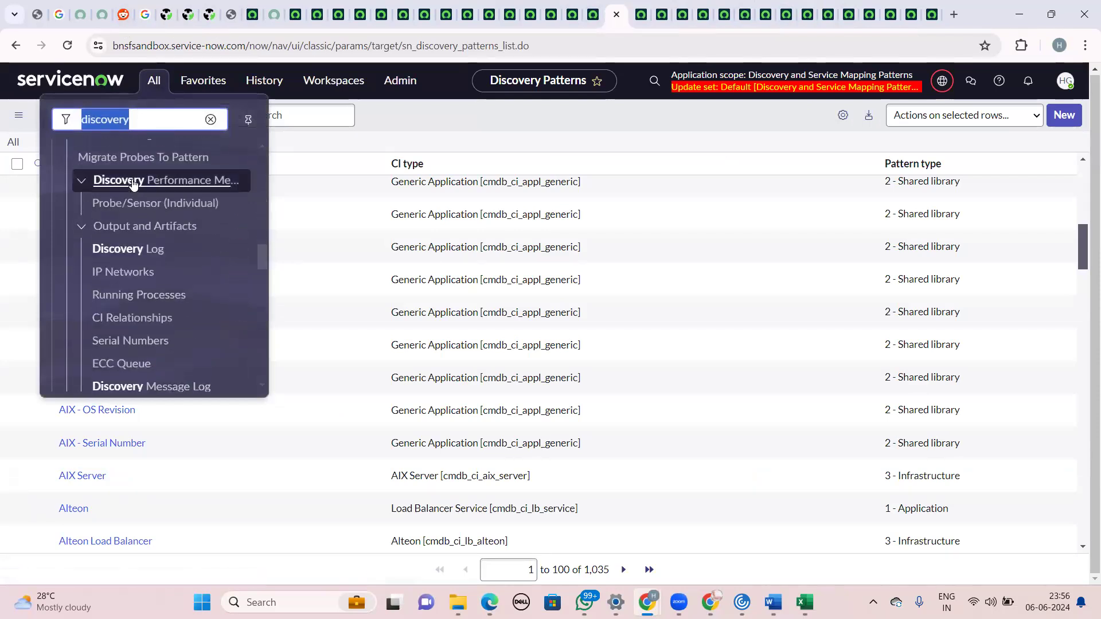
Filter the navigator for "service mapp", open the Service Mapping Workspace home and review its dashboard
{"action": "left_click", "coordinate": [210, 118]}
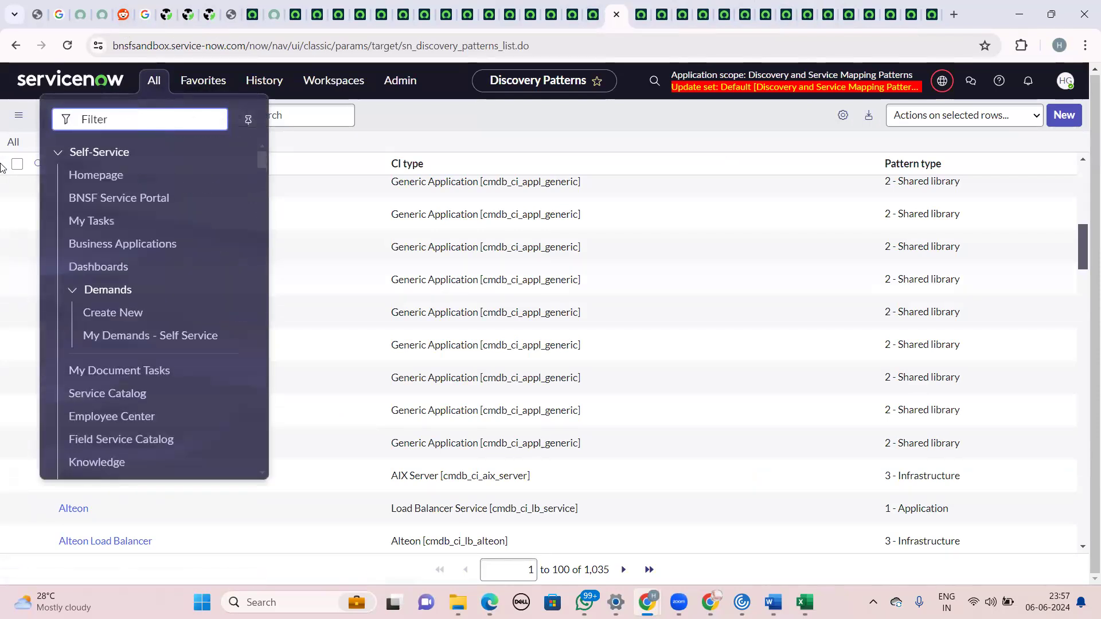
{"action": "type", "text": "ser"}
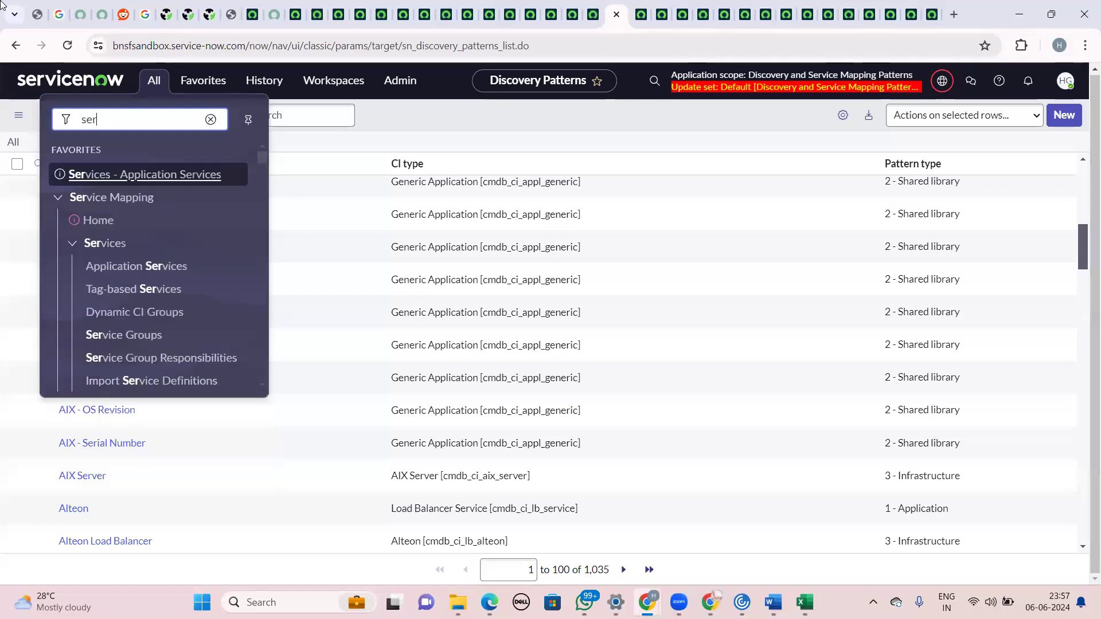
{"action": "type", "text": "vice mapp"}
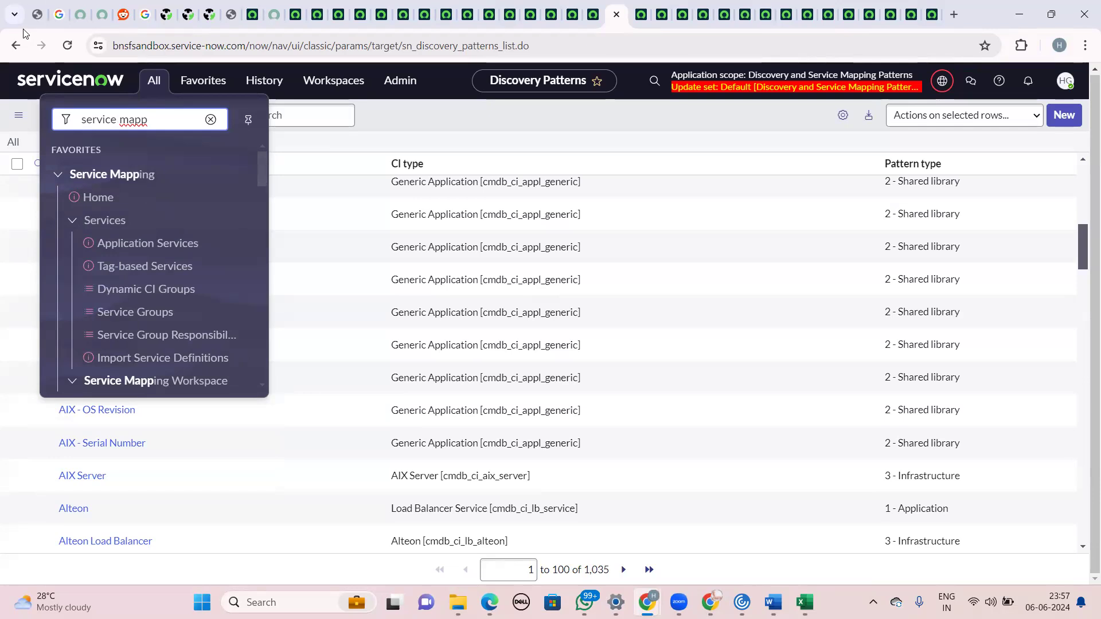
{"action": "scroll", "coordinate": [149, 269], "scroll_direction": "down", "scroll_amount": 3}
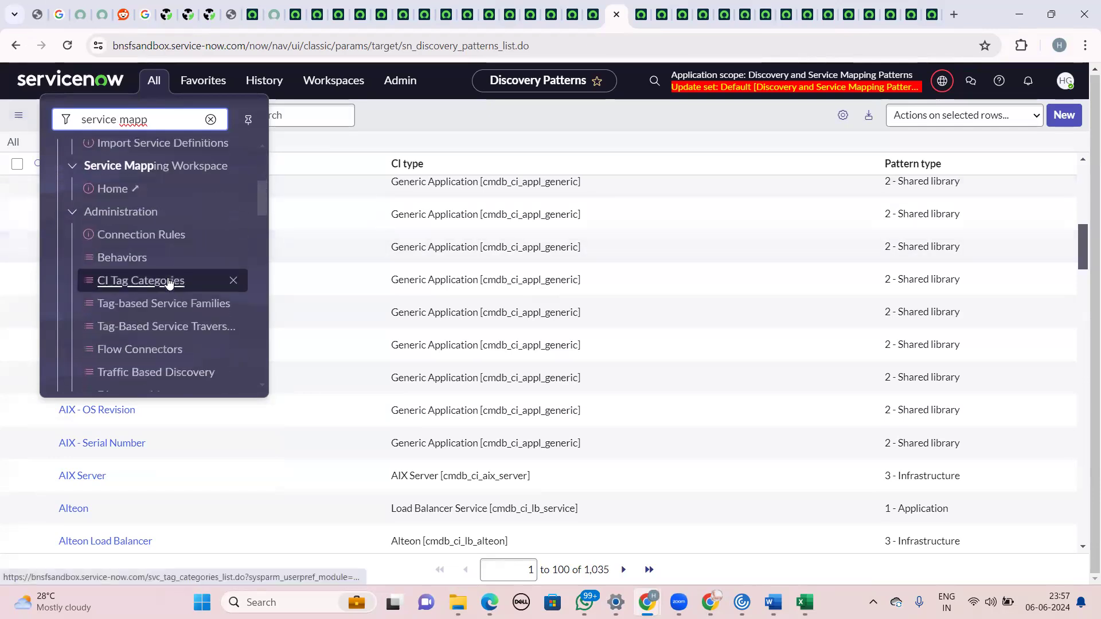
{"action": "left_click", "coordinate": [112, 188]}
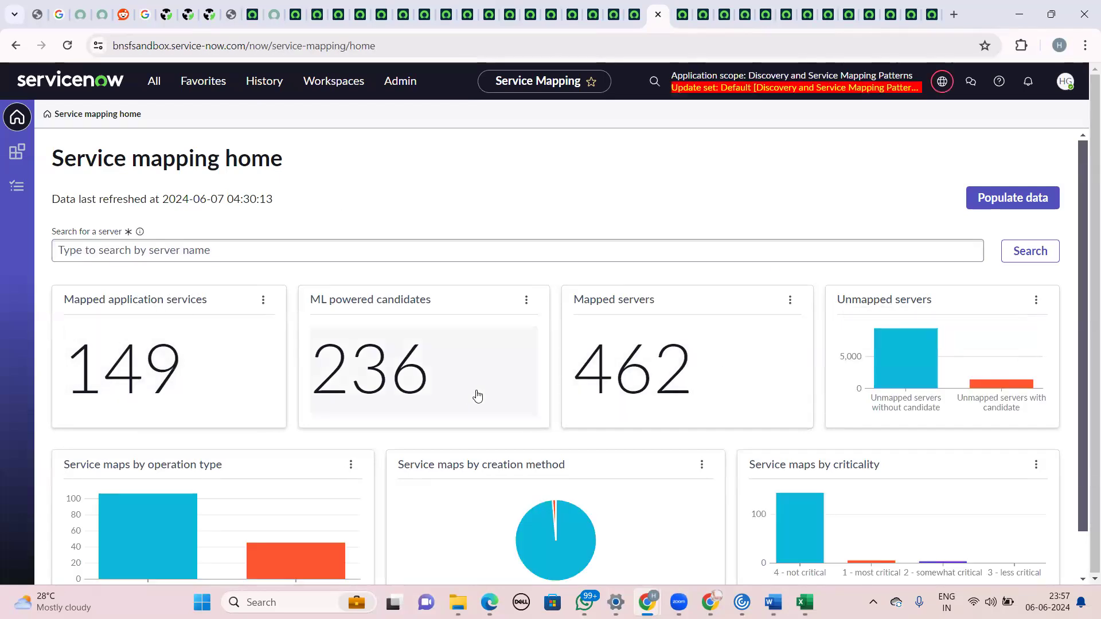
{"action": "scroll", "coordinate": [474, 394], "scroll_direction": "down", "scroll_amount": 1}
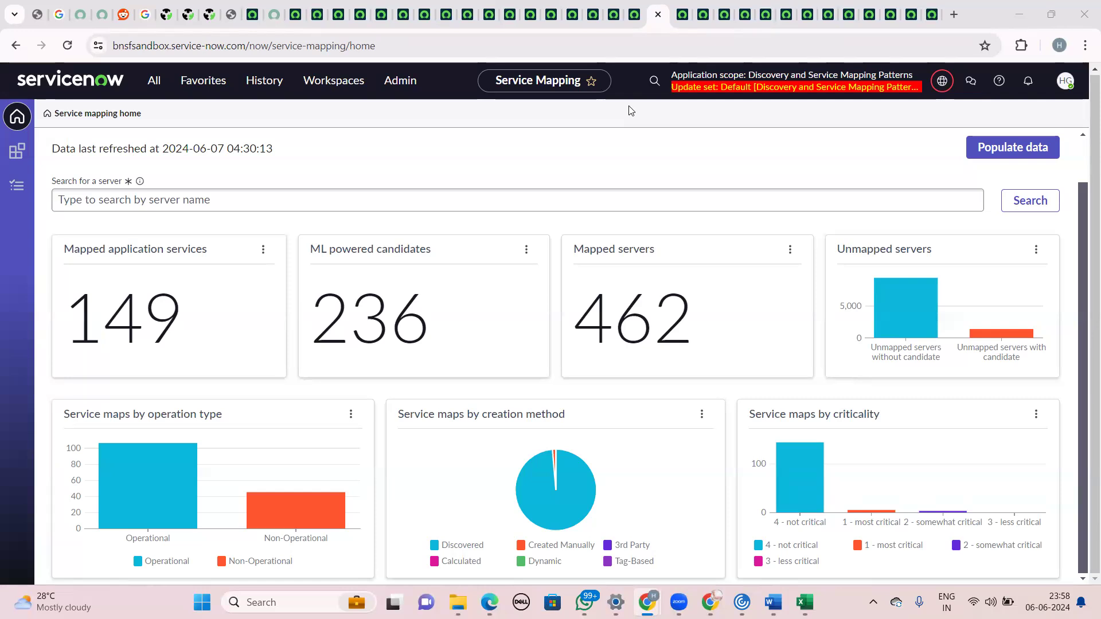
Return to the Train Sheets service map and view its available review actions without choosing one
{"action": "left_click", "coordinate": [635, 12]}
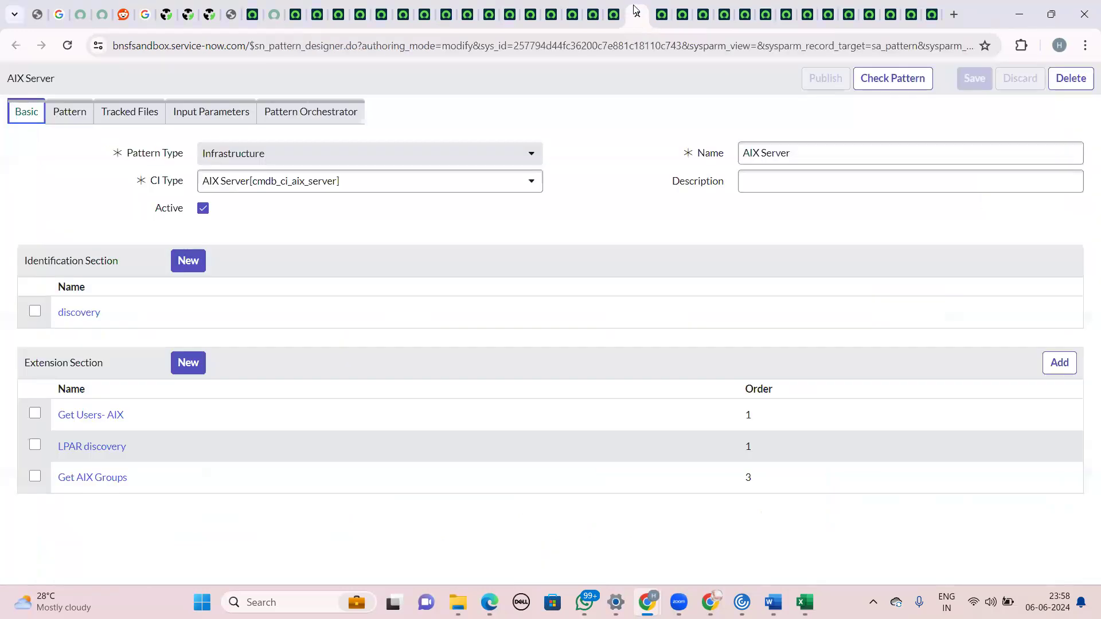
{"action": "left_click", "coordinate": [594, 10]}
{"action": "left_click", "coordinate": [572, 13]}
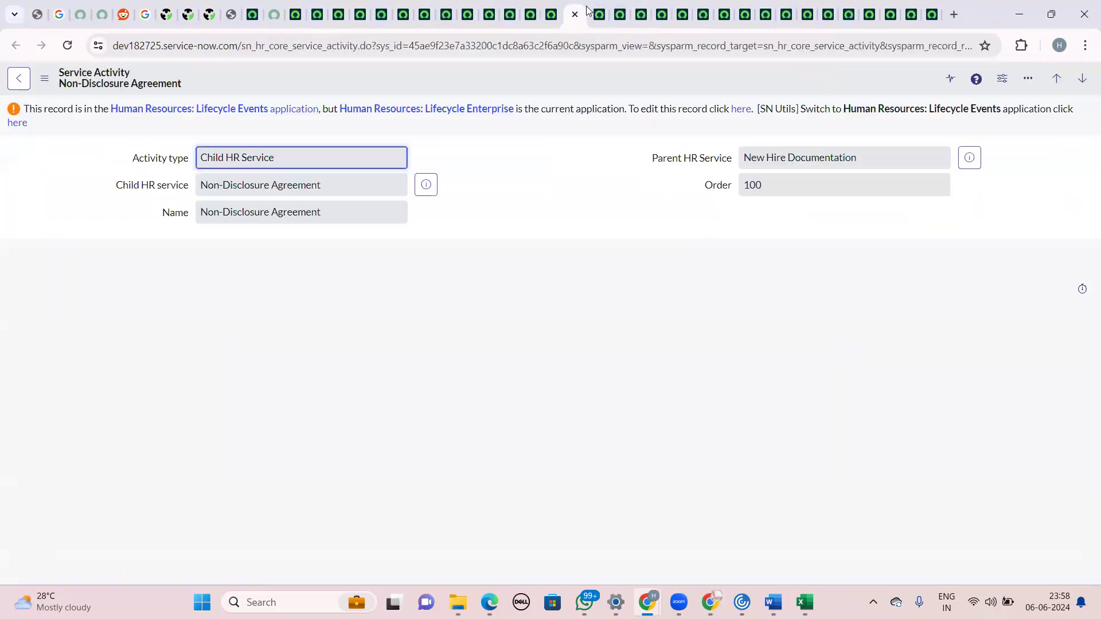
{"action": "left_click", "coordinate": [673, 9]}
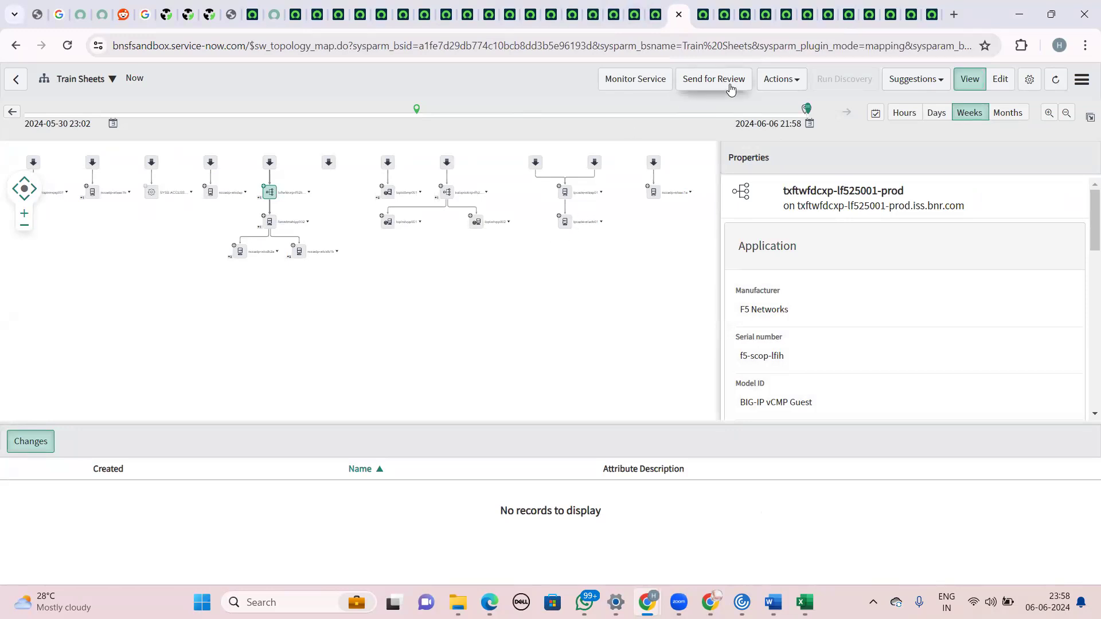
{"action": "left_click", "coordinate": [770, 82]}
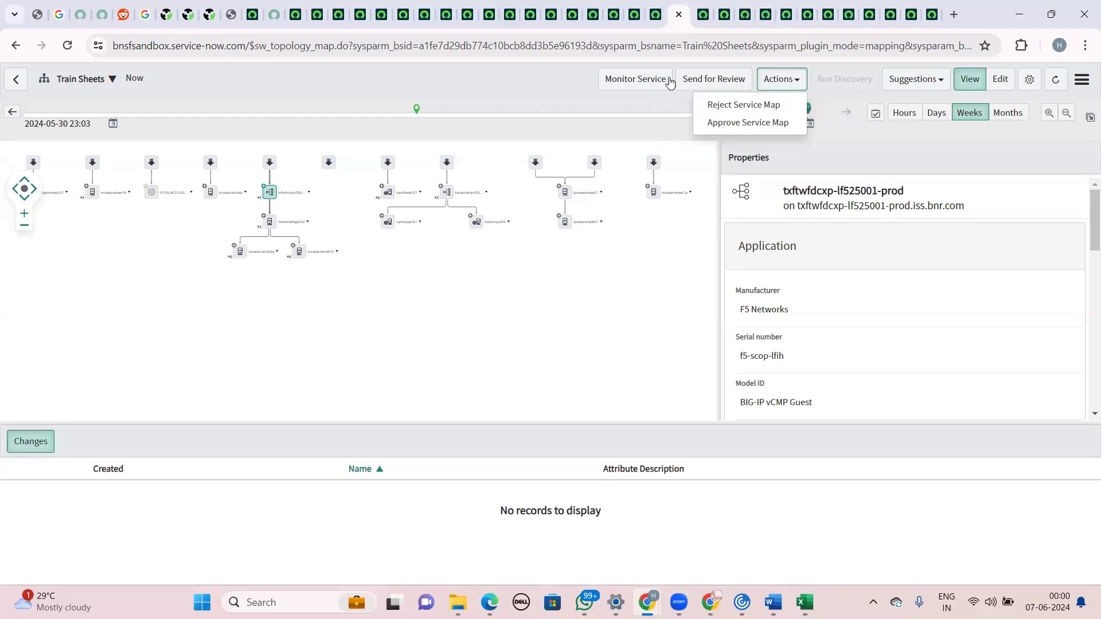
{"action": "left_click", "coordinate": [560, 70]}
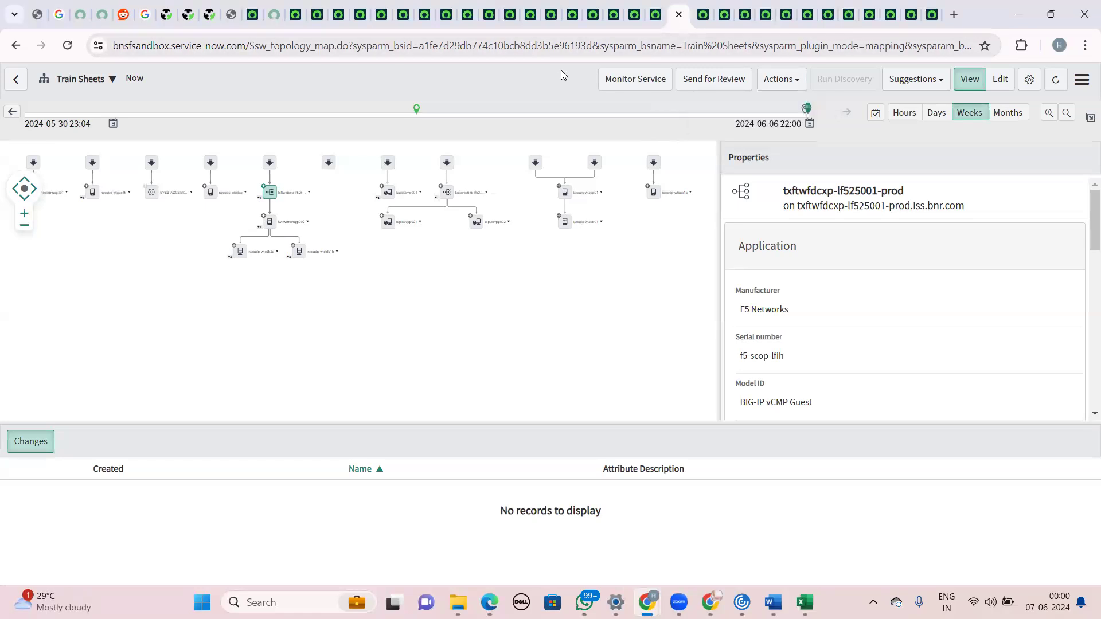